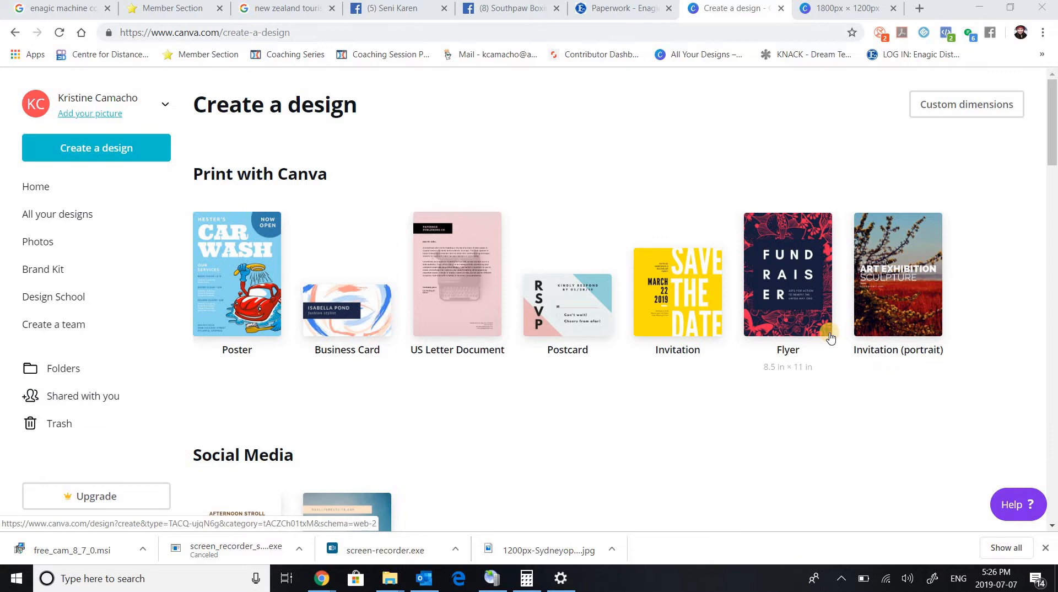
# Create a new Facebook Post design from the Social Media category and dismiss the downloads bar.
pyautogui.scroll(-4, 828, 337)
pyautogui.scroll(-2, 830, 337)
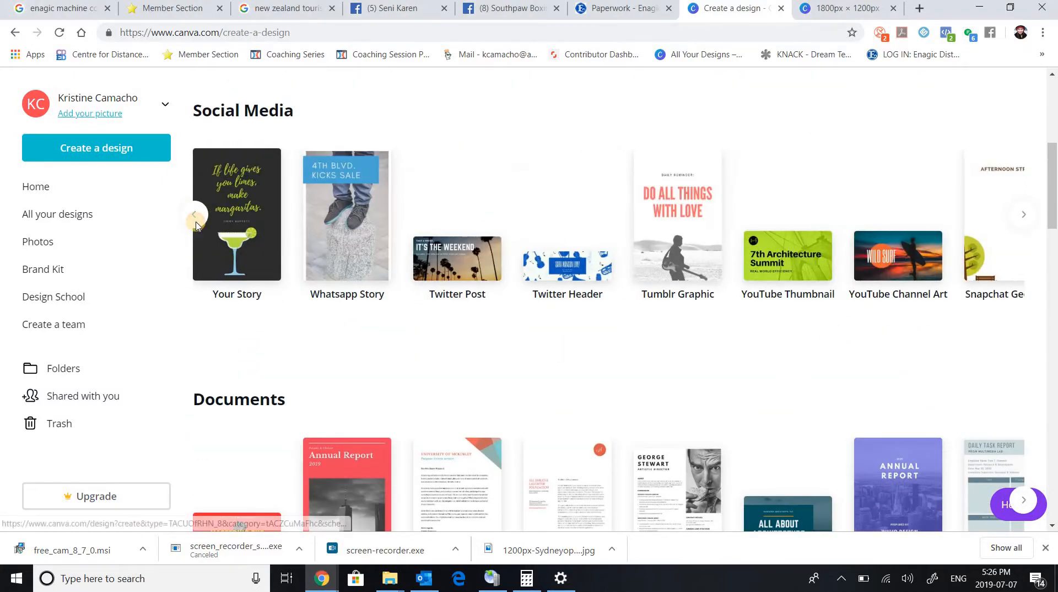
pyautogui.click(197, 222)
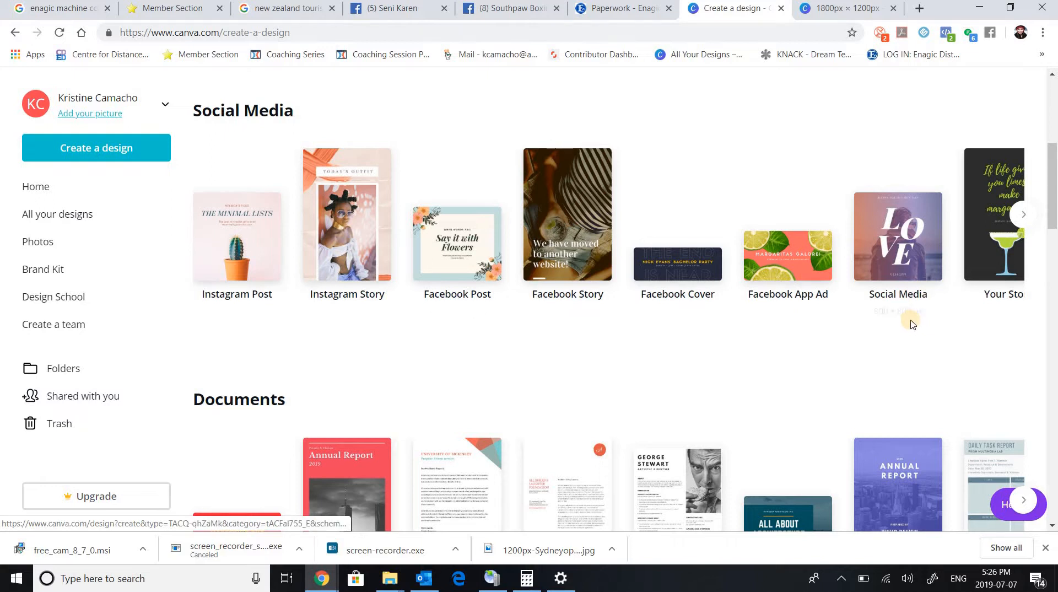
pyautogui.scroll(1, 894, 368)
pyautogui.scroll(1, 895, 369)
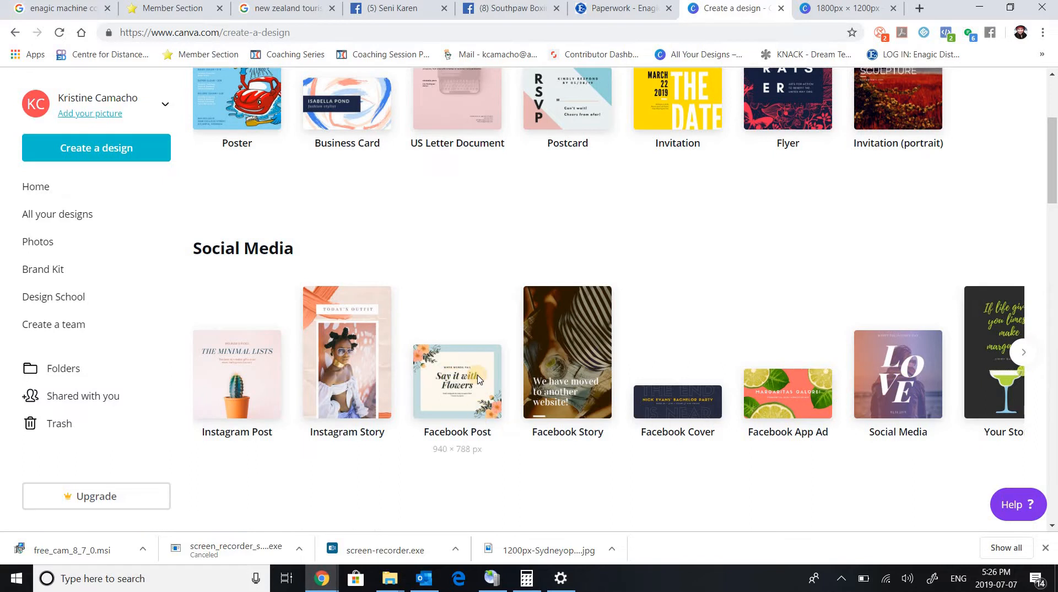
pyautogui.click(442, 394)
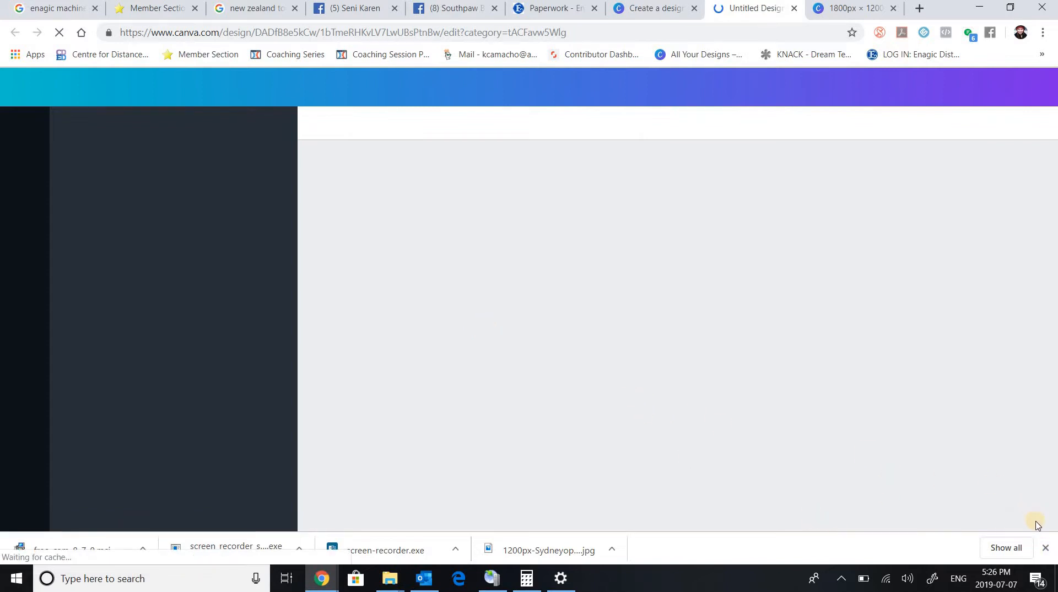
pyautogui.click(1047, 551)
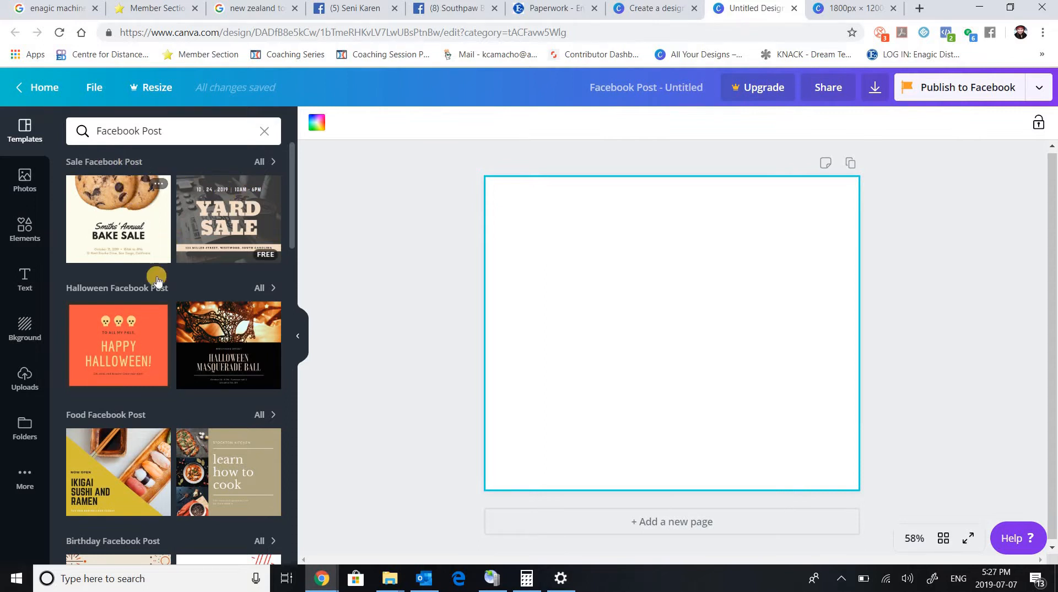
# Browse the Facebook Post templates, from the seasonal and themed groups through all results, for a suitable layout.
pyautogui.scroll(-1, 170, 311)
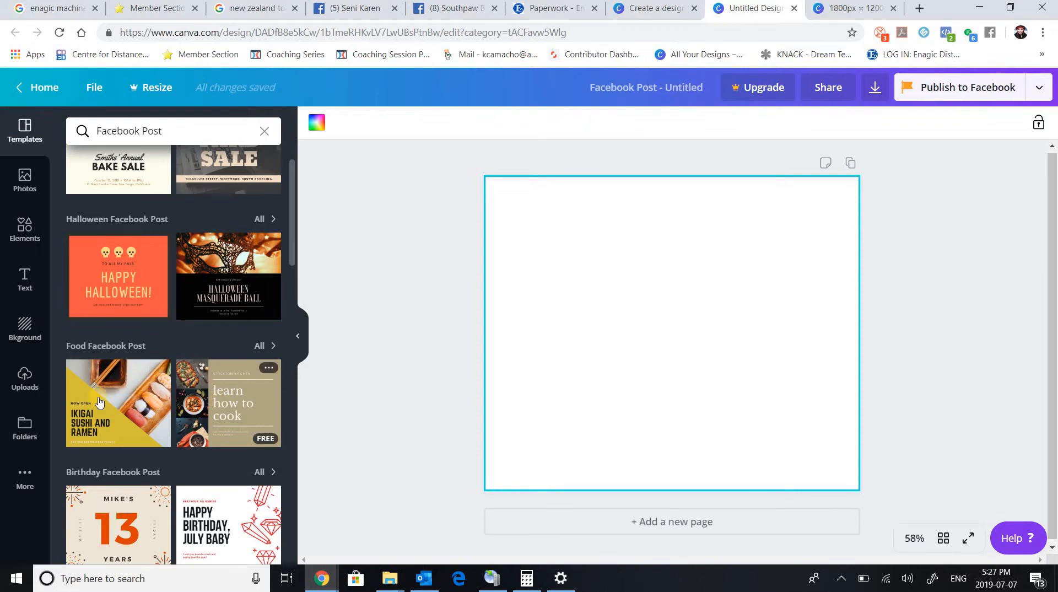
pyautogui.scroll(-3, 138, 358)
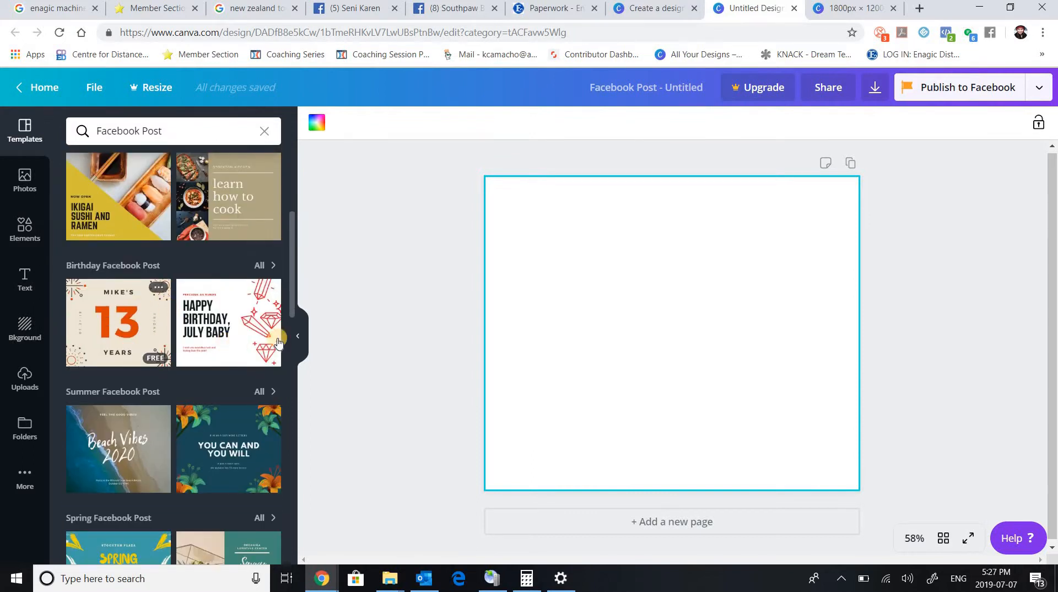
pyautogui.scroll(-3, 125, 282)
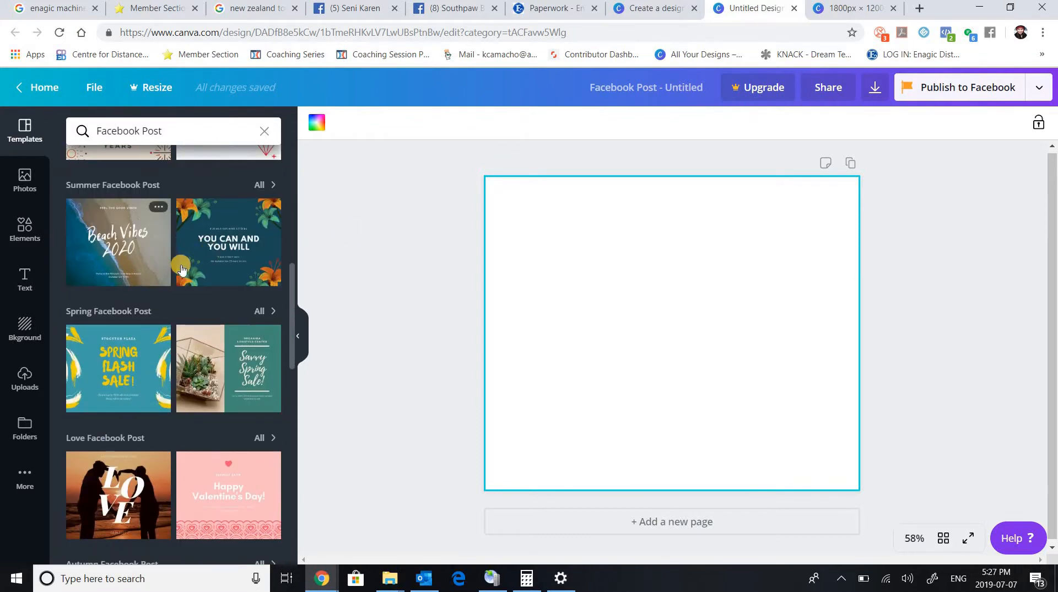
pyautogui.scroll(-2, 231, 303)
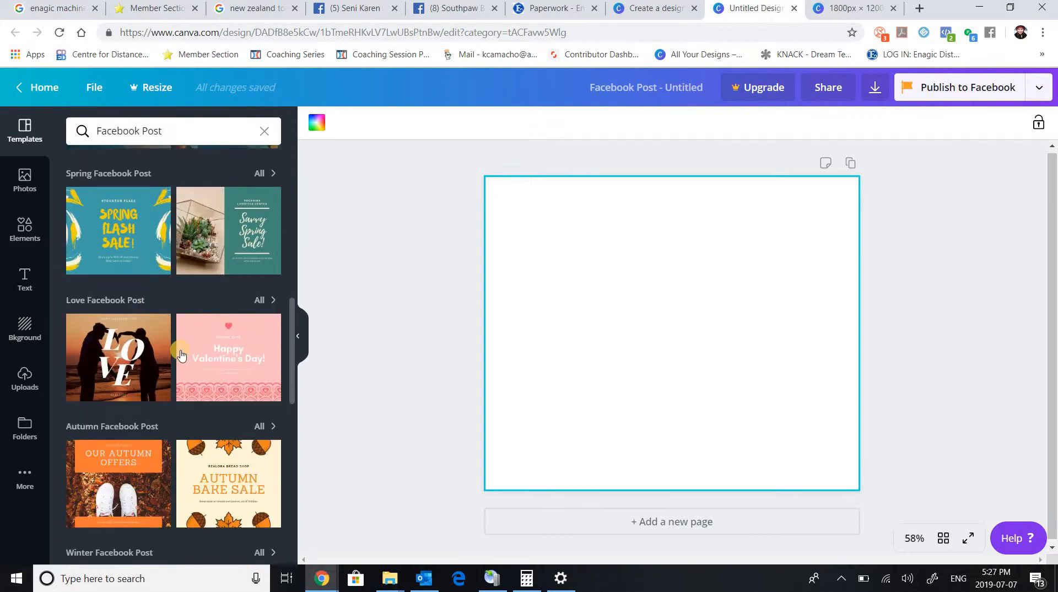
pyautogui.scroll(-3, 177, 351)
pyautogui.scroll(-8, 181, 353)
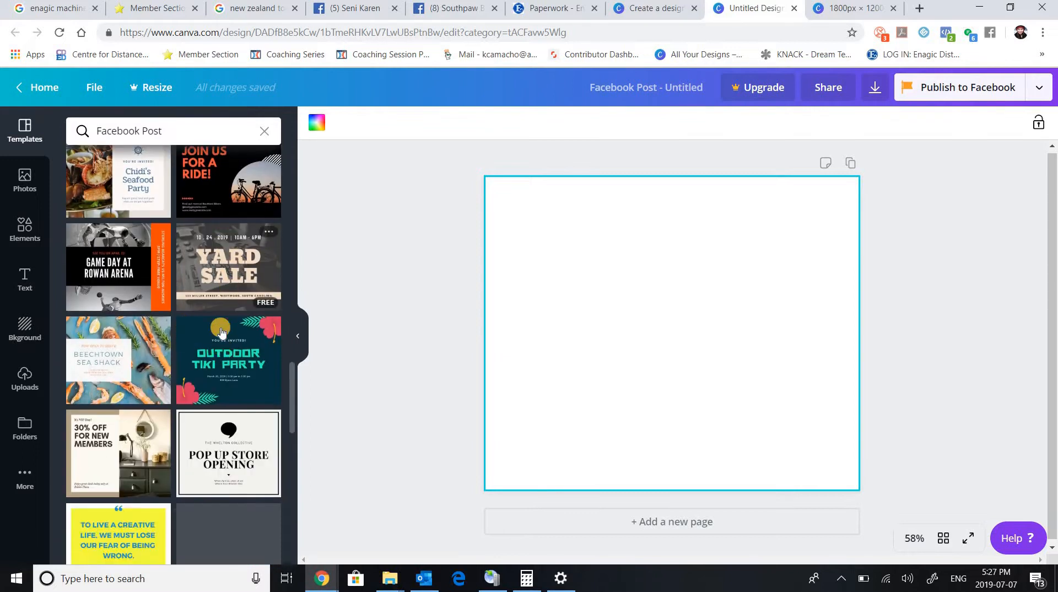
pyautogui.scroll(3, 109, 253)
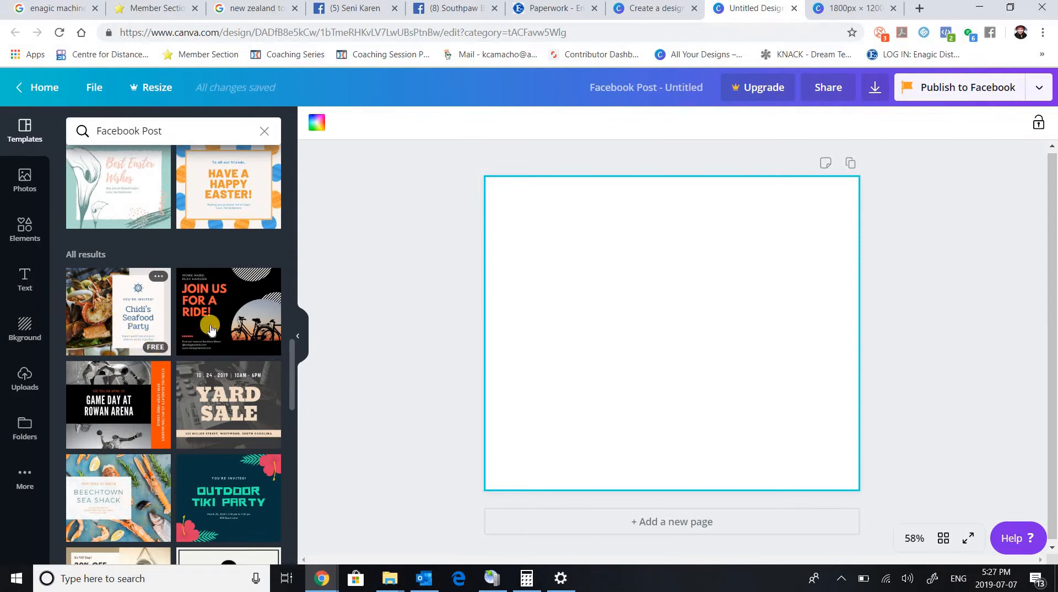
pyautogui.scroll(-5, 191, 337)
pyautogui.scroll(-10, 191, 338)
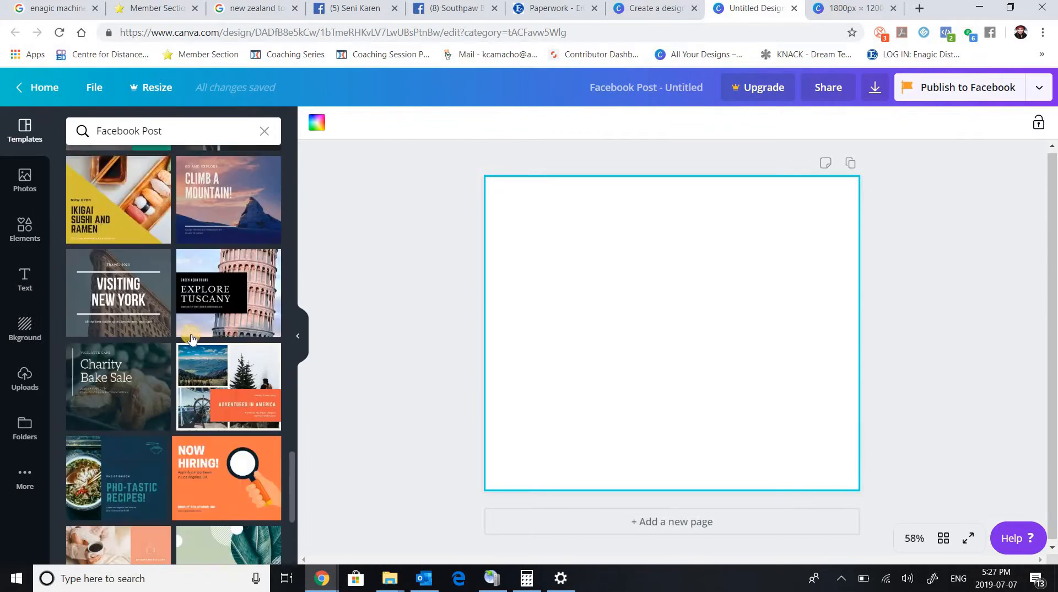
pyautogui.scroll(-5, 191, 338)
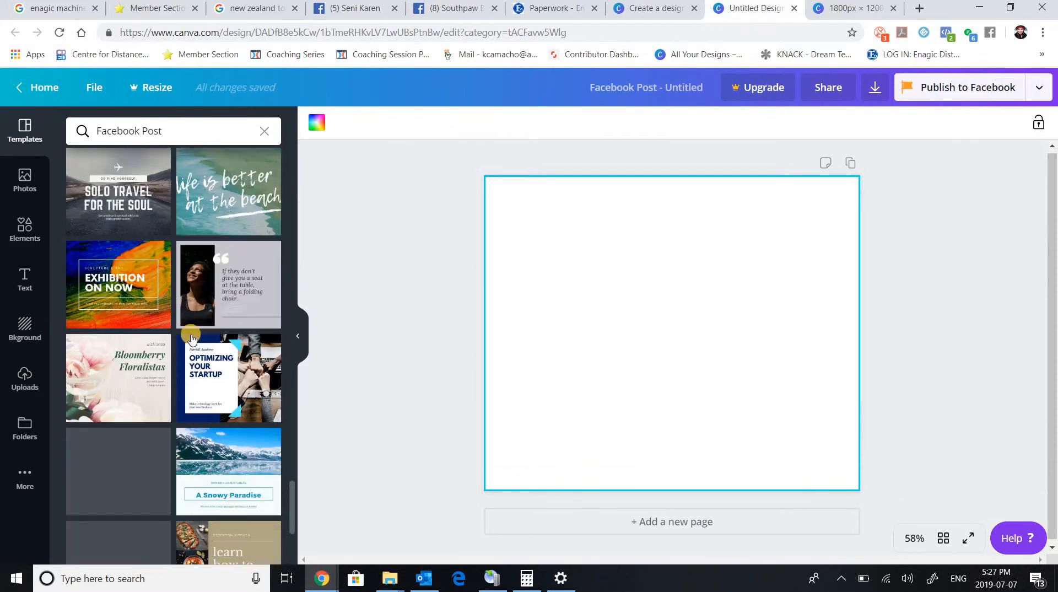
pyautogui.scroll(-3, 200, 338)
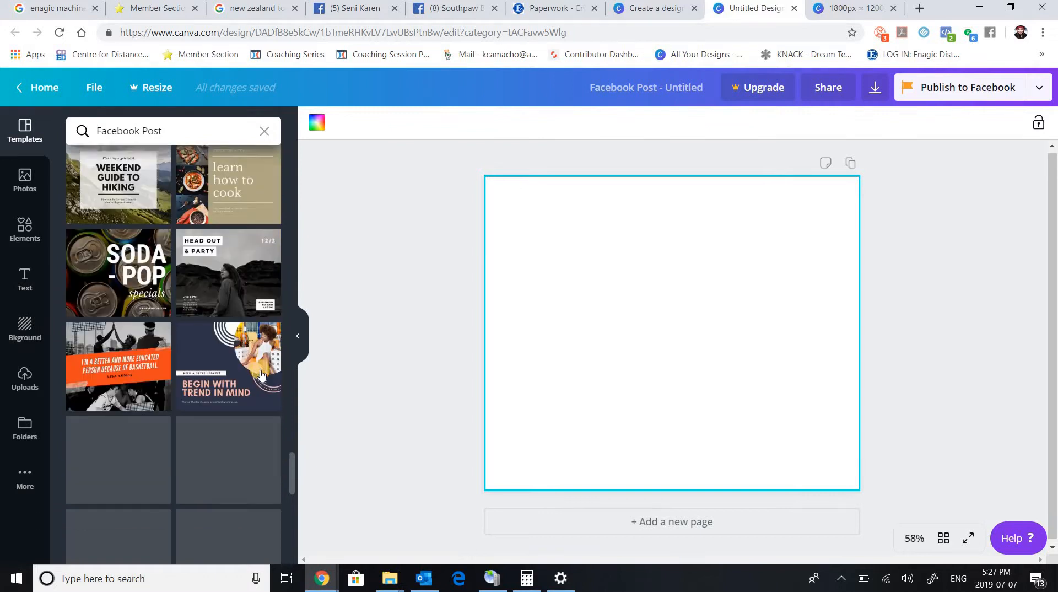
pyautogui.moveTo(293, 461); pyautogui.dragTo(287, 555)
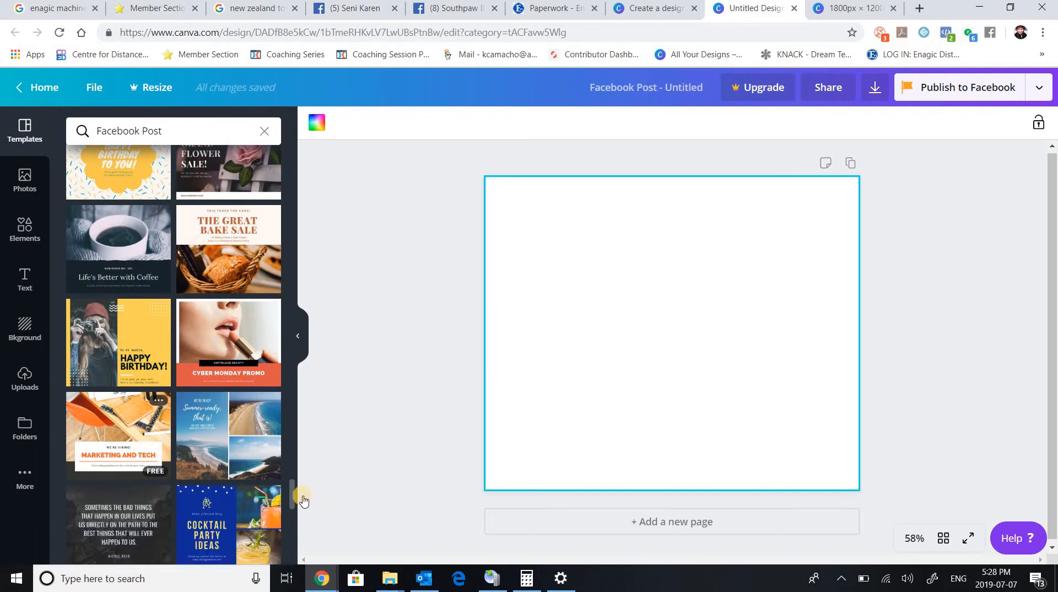
pyautogui.moveTo(292, 528); pyautogui.dragTo(291, 546)
pyautogui.moveTo(289, 484); pyautogui.dragTo(291, 540)
pyautogui.scroll(-1, 190, 482)
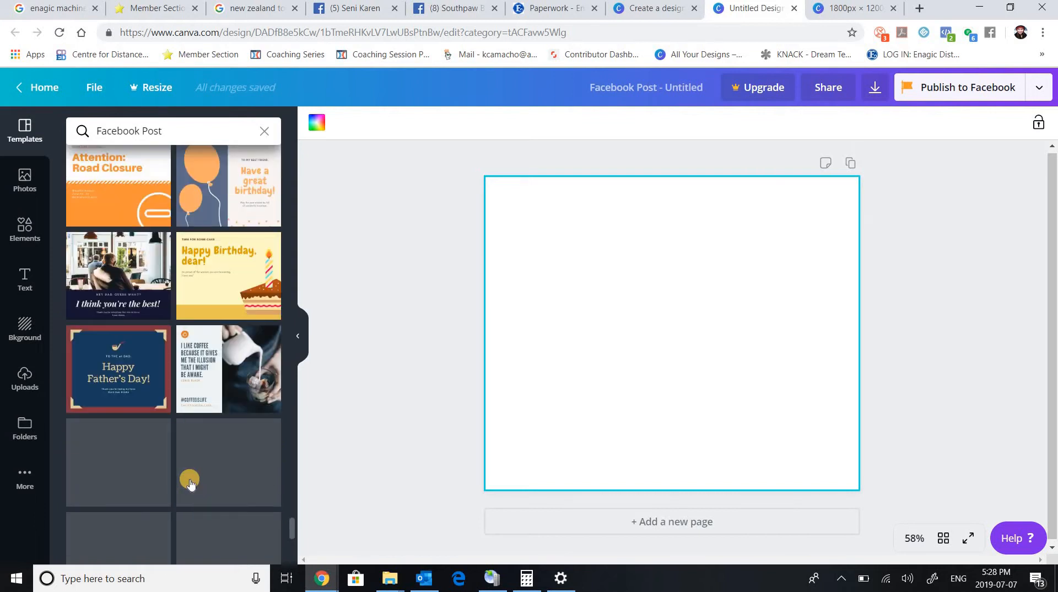
pyautogui.scroll(-5, 190, 482)
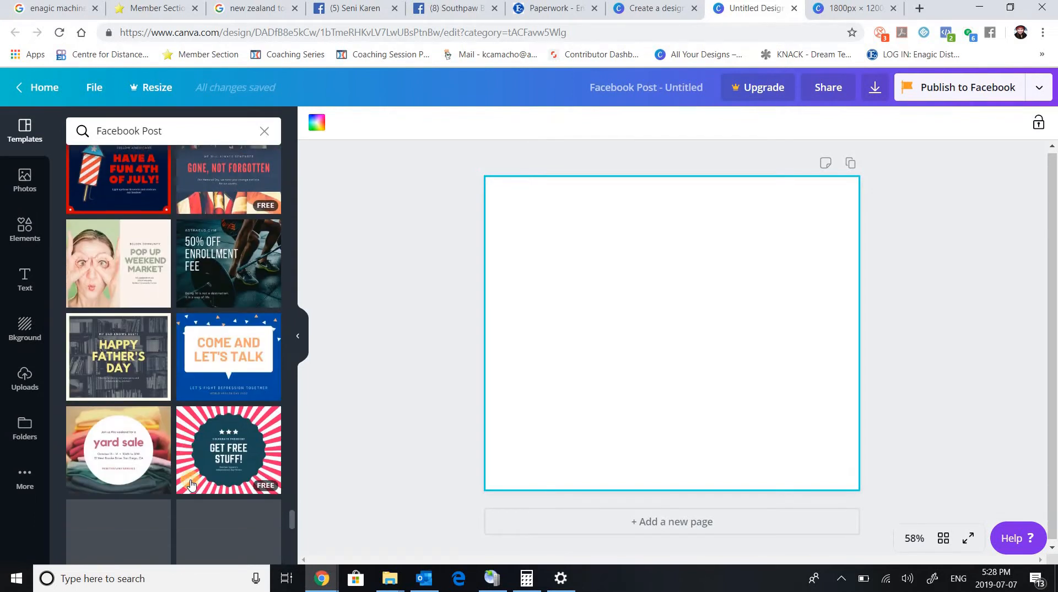
pyautogui.scroll(-5, 190, 482)
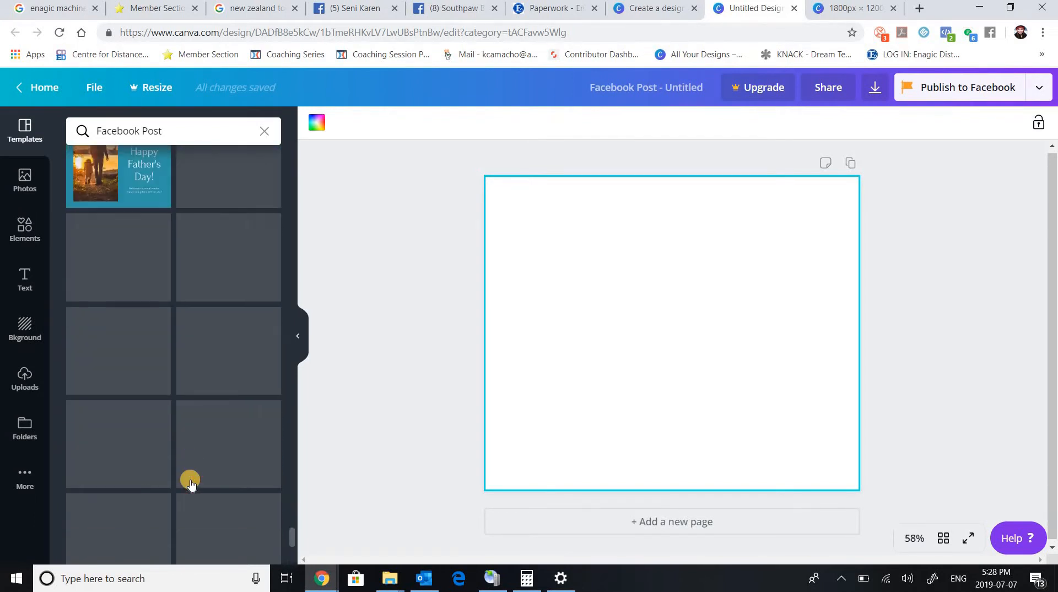
pyautogui.scroll(-2, 190, 483)
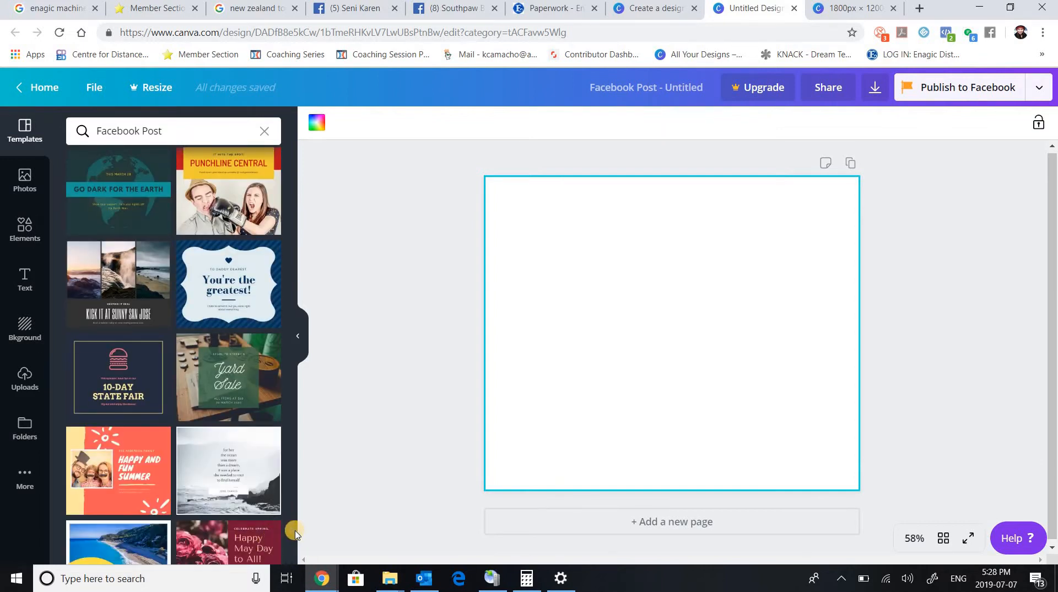
pyautogui.moveTo(296, 381); pyautogui.dragTo(317, 204)
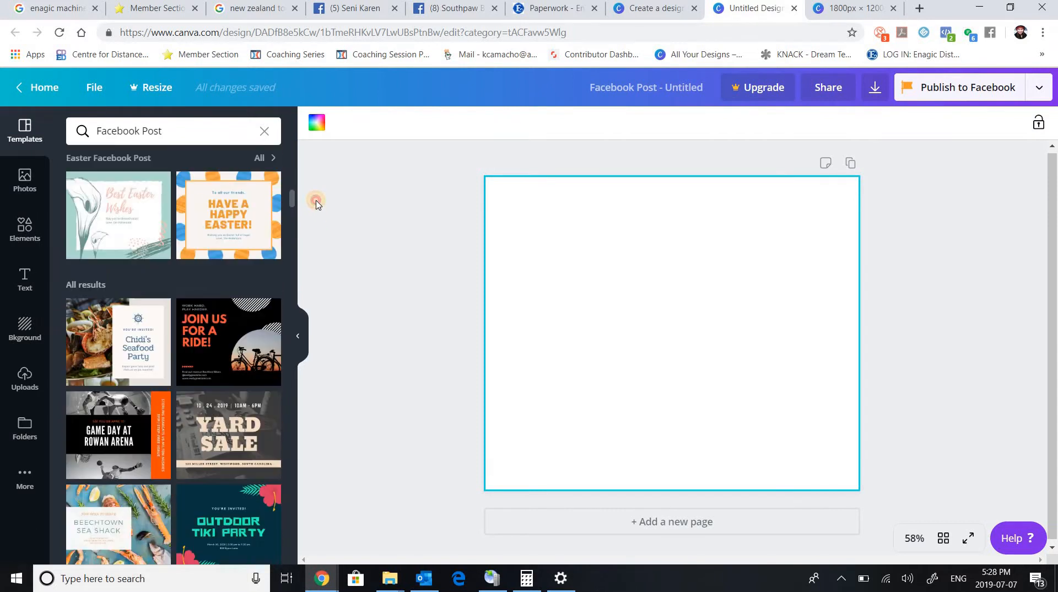
# Apply the "Join us for a ride!" template and shift its round bicycle photo slightly left and down on the page.
pyautogui.click(226, 339)
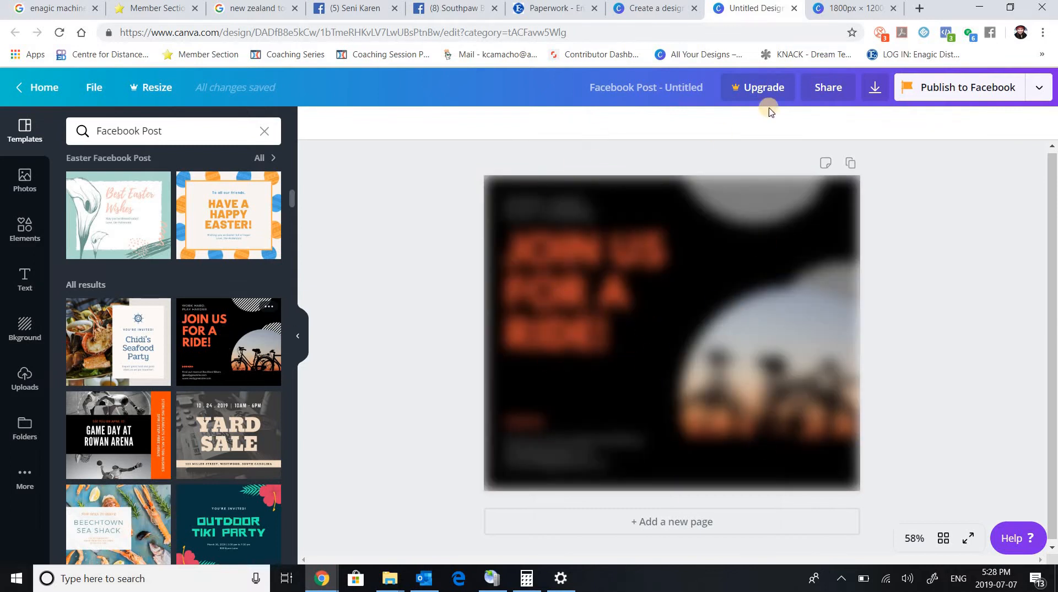
pyautogui.click(664, 263)
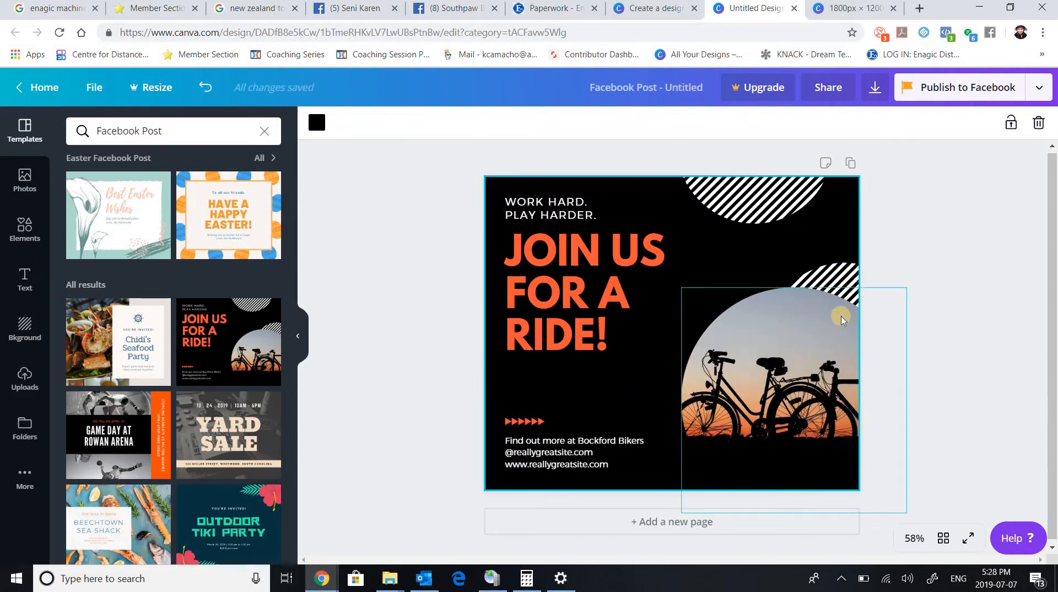
pyautogui.click(787, 382)
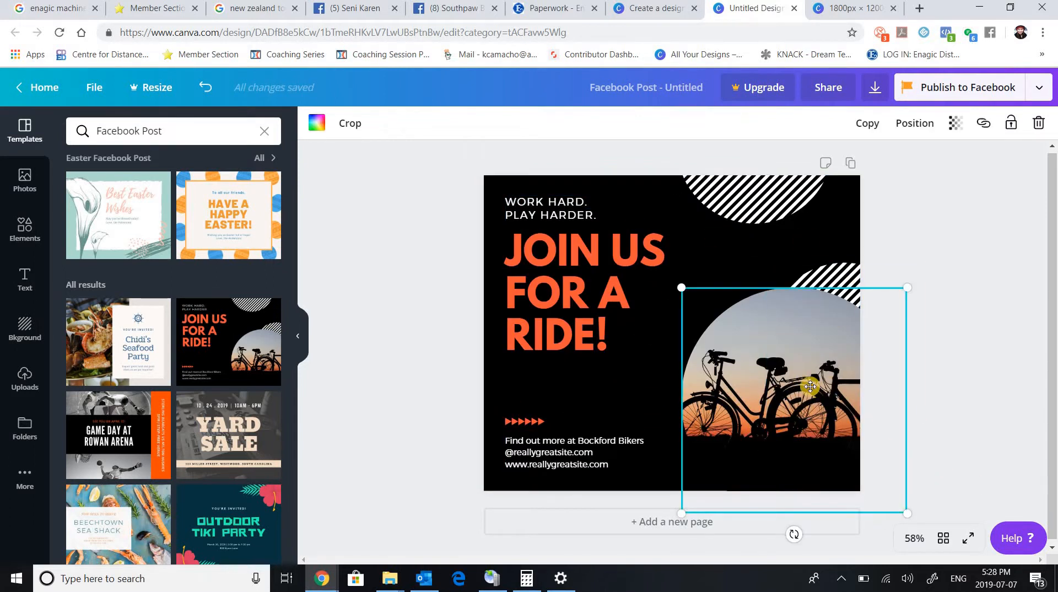
pyautogui.moveTo(808, 384)
pyautogui.mouseDown()
pyautogui.moveTo(759, 387)
pyautogui.moveTo(726, 339)
pyautogui.moveTo(717, 394)
pyautogui.moveTo(772, 358)
pyautogui.moveTo(792, 395)
pyautogui.mouseUp()
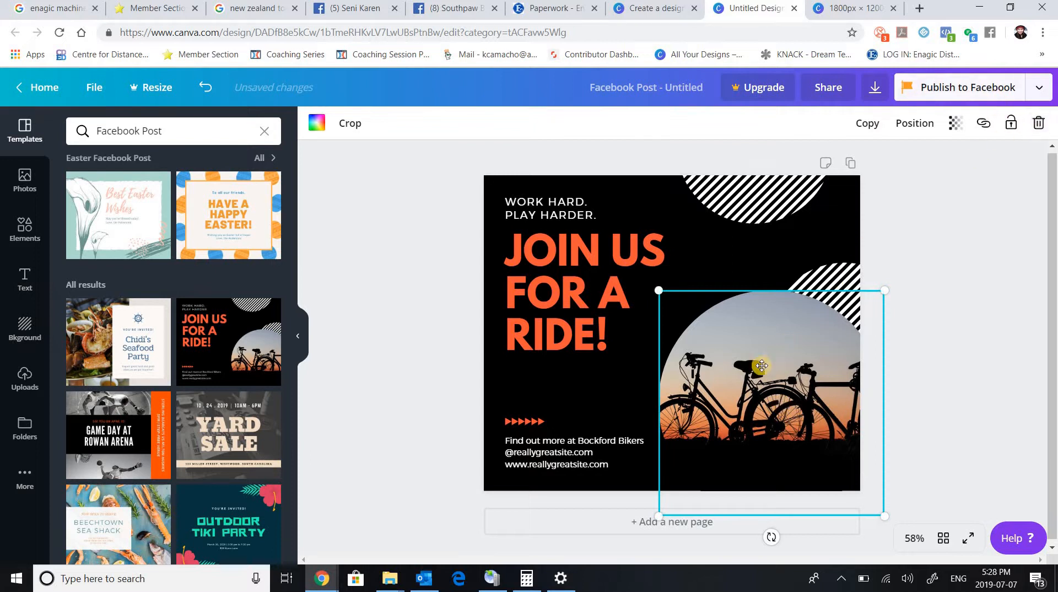
# Try a transparency of 17 on the bicycle photo and set it back to 100.
pyautogui.click(956, 122)
pyautogui.click(840, 158)
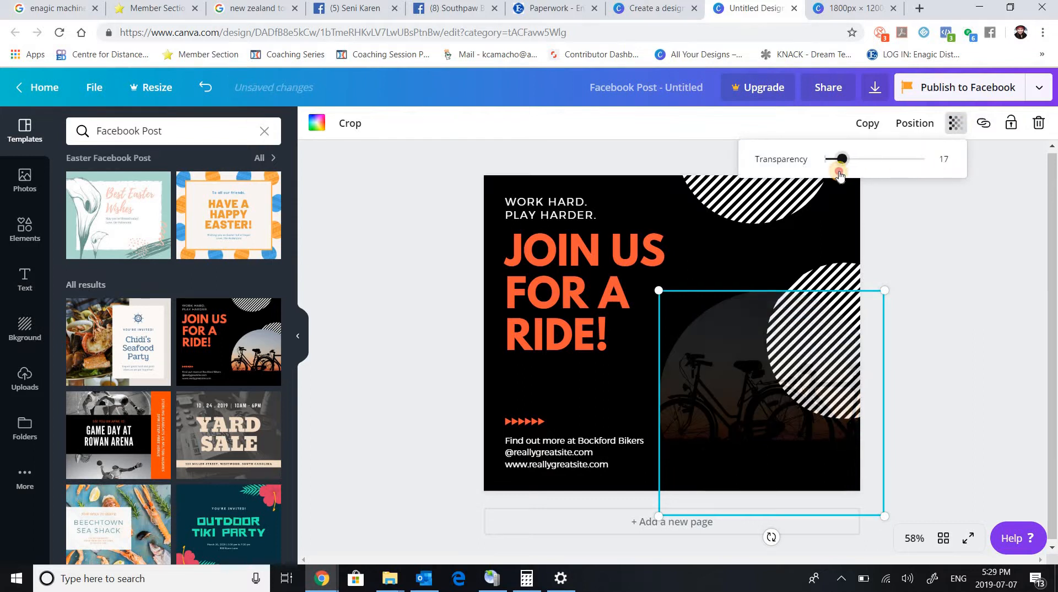
pyautogui.moveTo(916, 165); pyautogui.dragTo(939, 163)
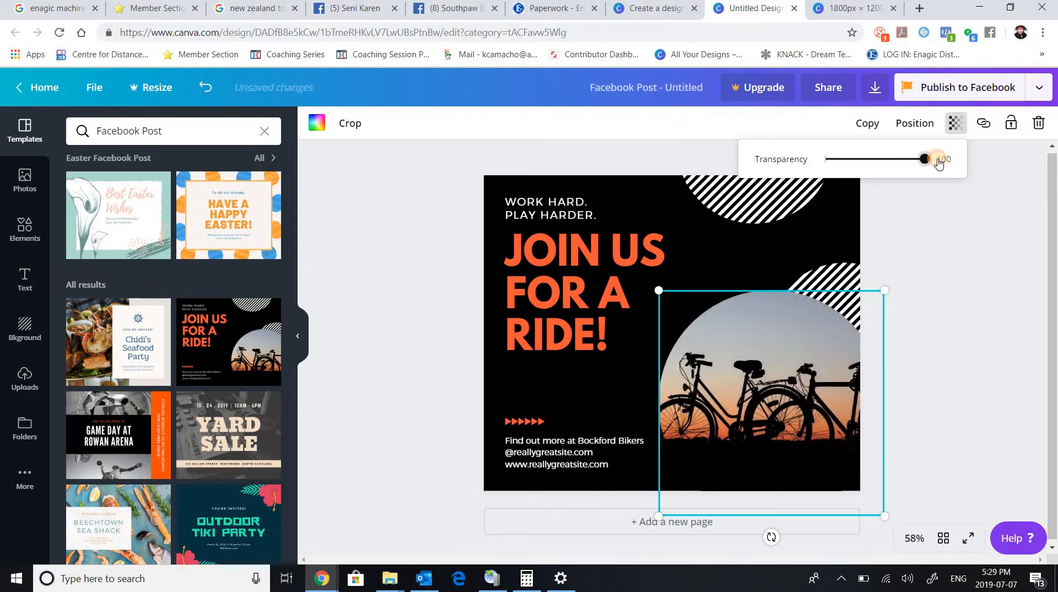
pyautogui.click(1006, 187)
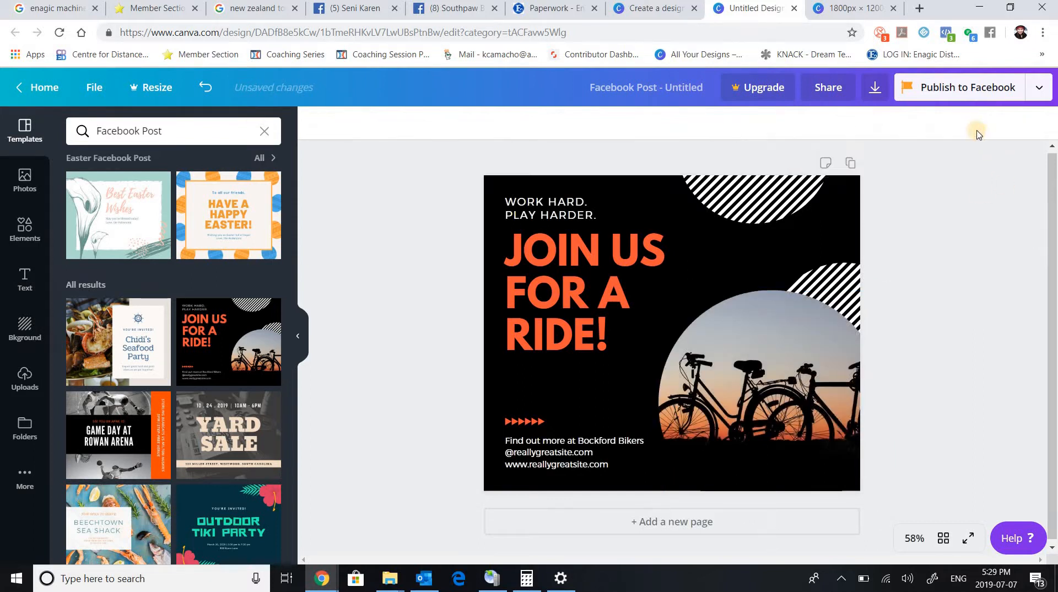
# Replace the orange headline "JOIN US FOR A RIDE!" with "JOIN US FOR A FREE WEBINAR".
pyautogui.click(667, 327)
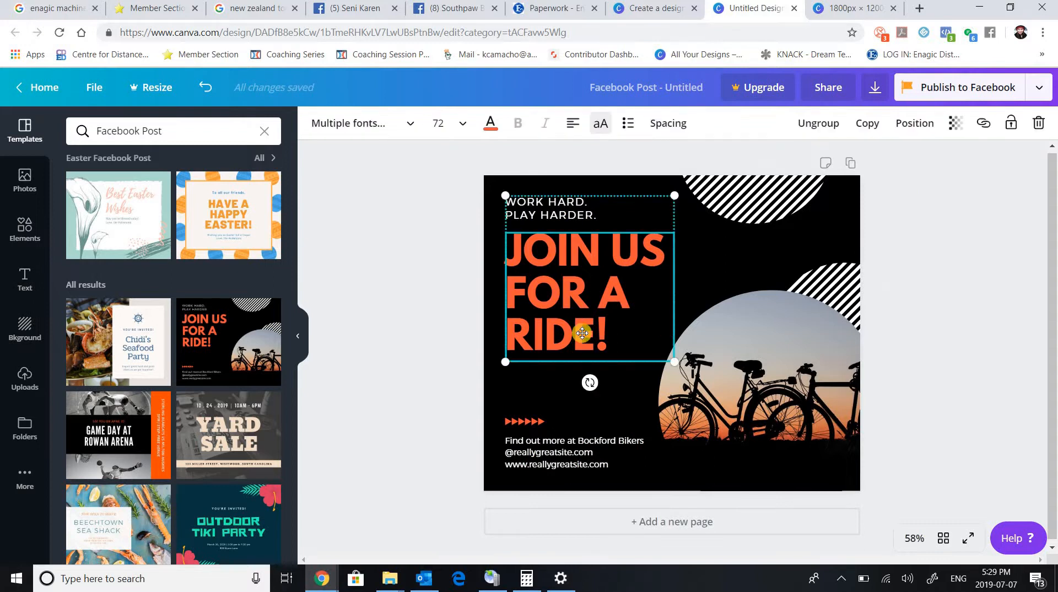
pyautogui.doubleClick(587, 299)
pyautogui.click(594, 300)
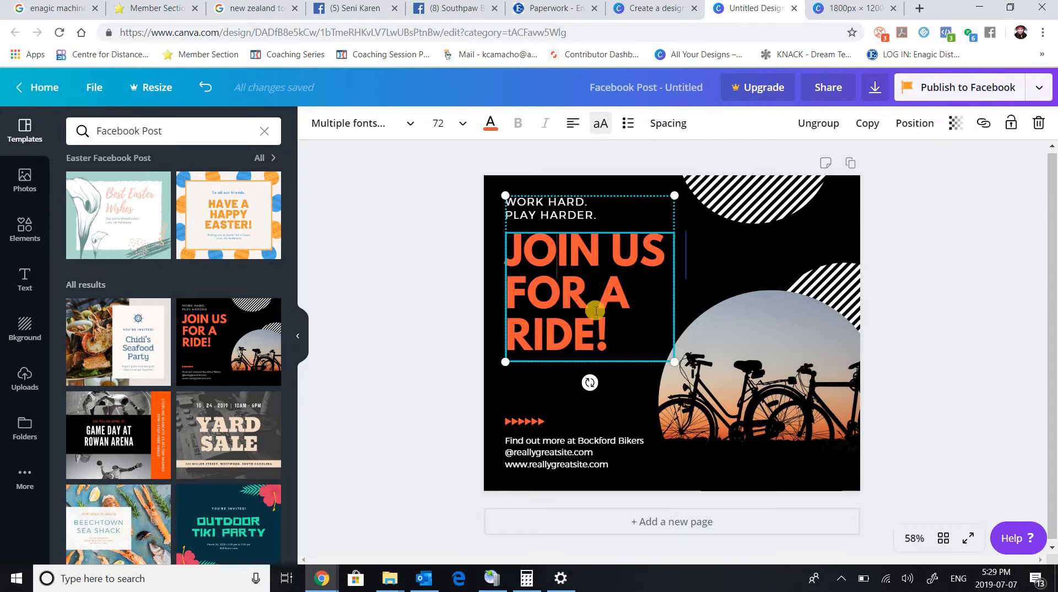
pyautogui.moveTo(604, 342); pyautogui.dragTo(506, 243)
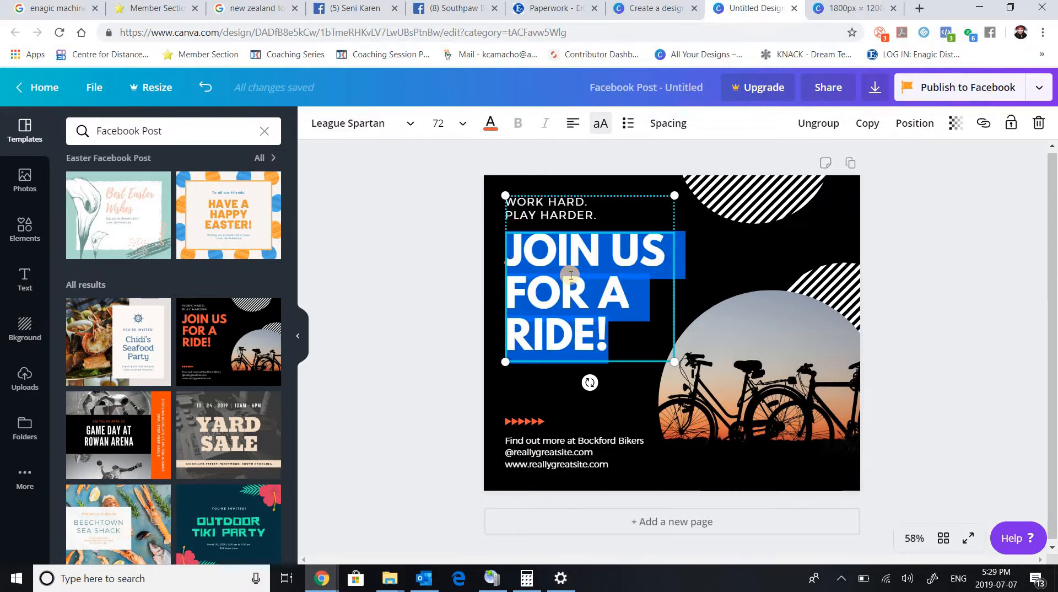
pyautogui.write('JOIN ')
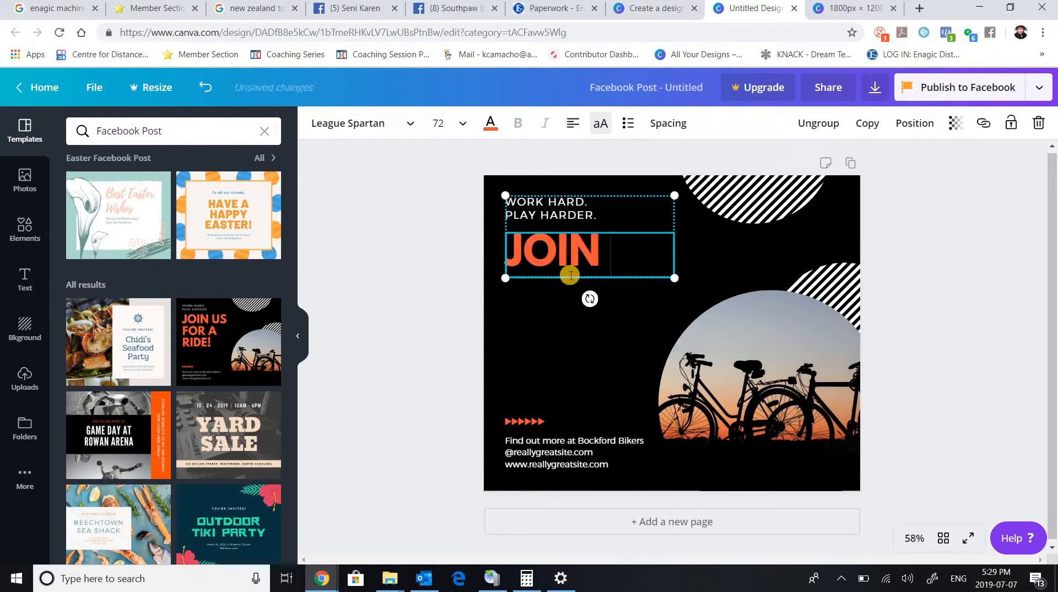
pyautogui.write('US FOR A FREE ')
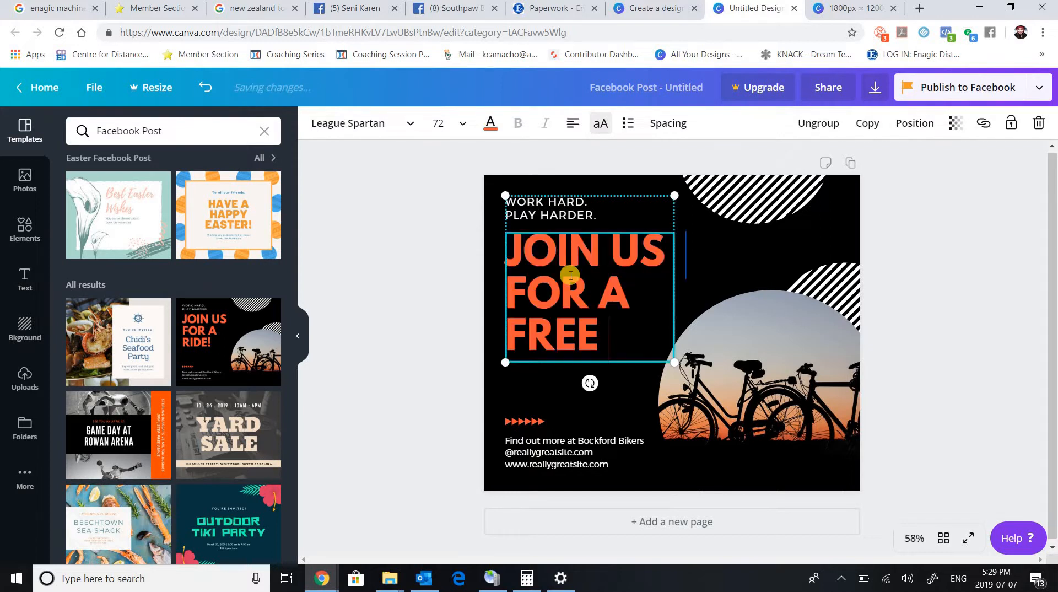
pyautogui.write('WEBINAR')
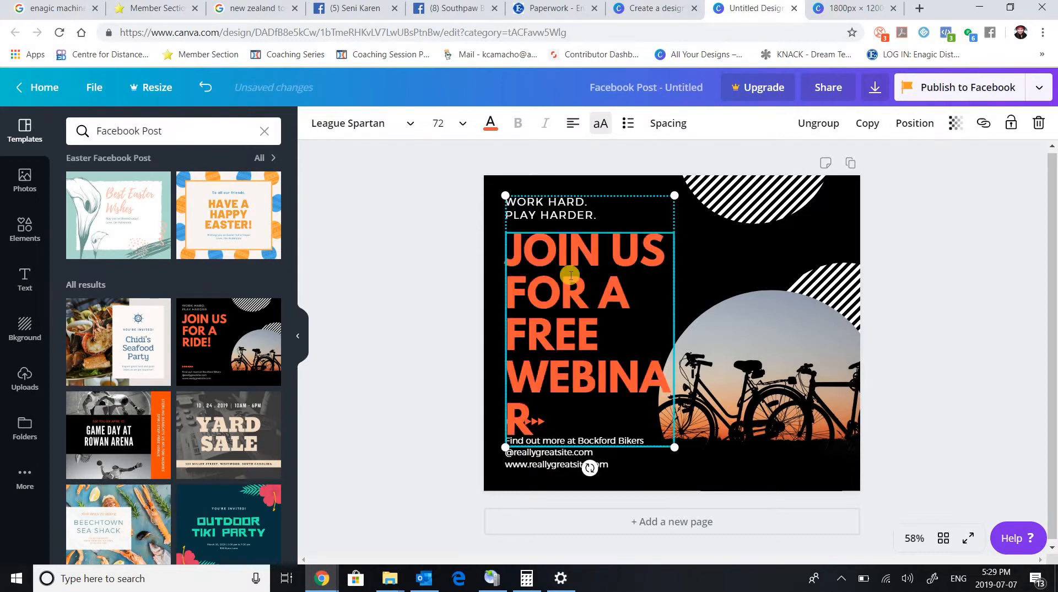
pyautogui.press('BackSpace')
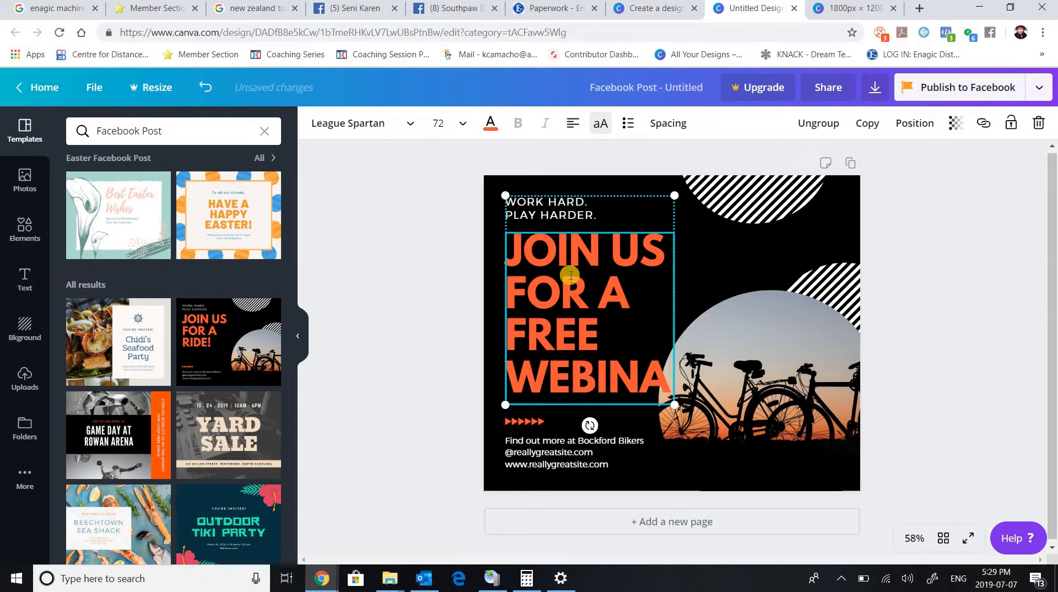
pyautogui.write('R')
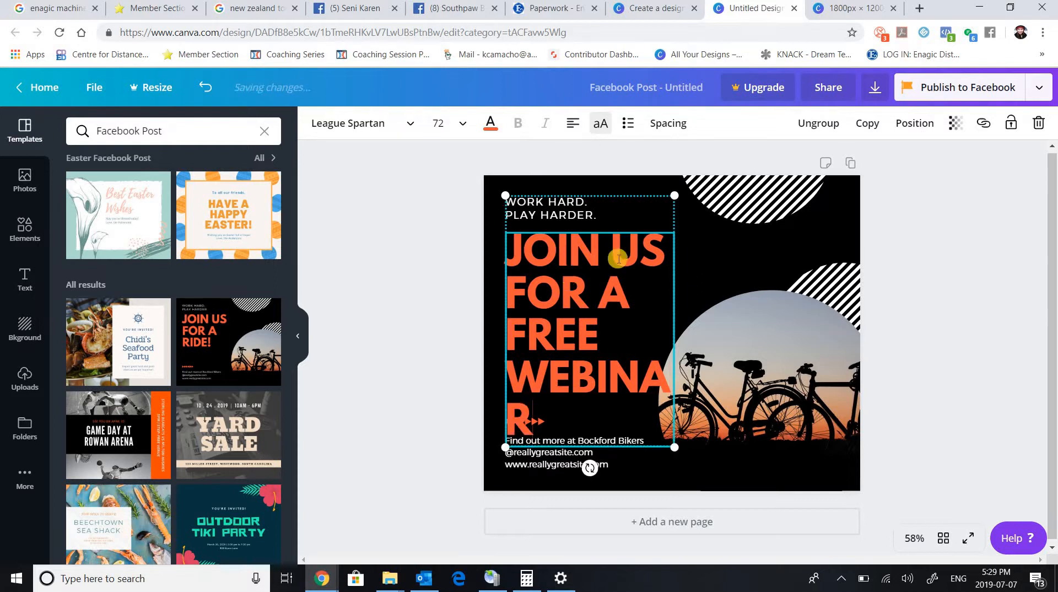
# Change "FOR" to "IN" in the orange headline and scale the text group down to a headline font size of 63.4.
pyautogui.tripleClick(502, 302)
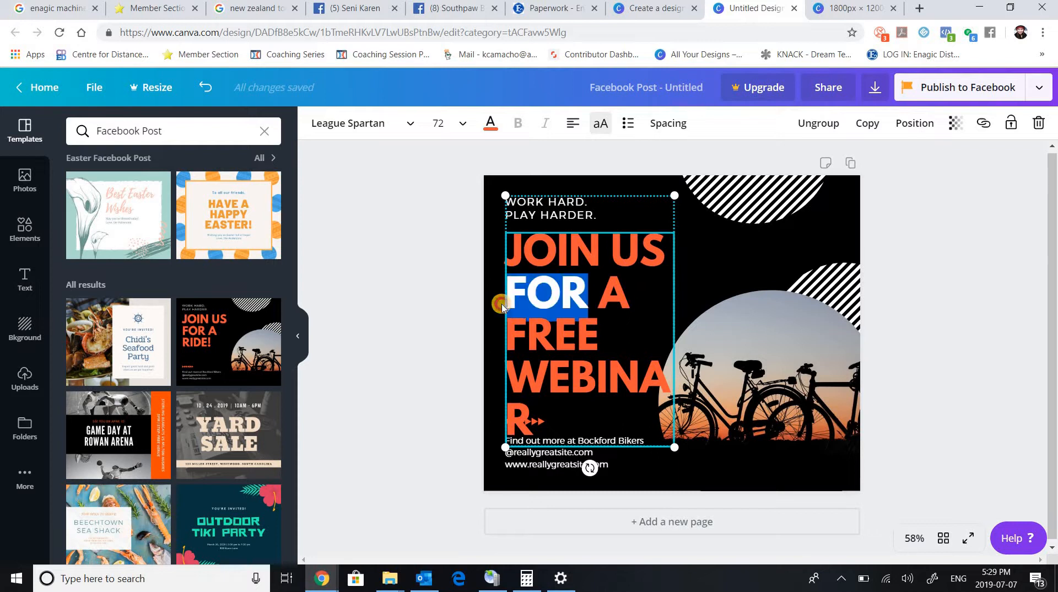
pyautogui.click(584, 294)
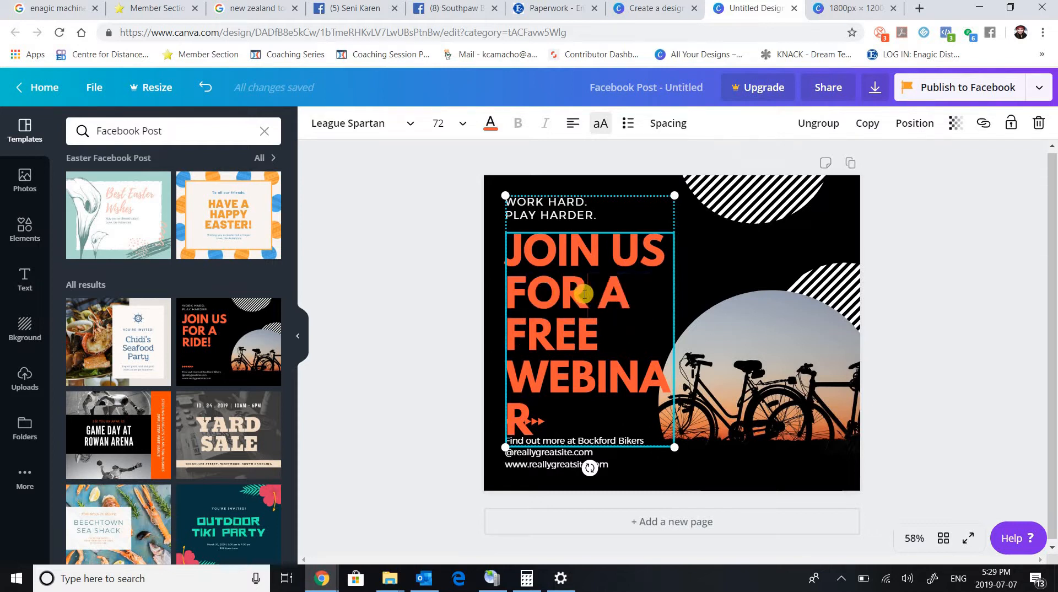
pyautogui.doubleClick(584, 294)
pyautogui.write('IN')
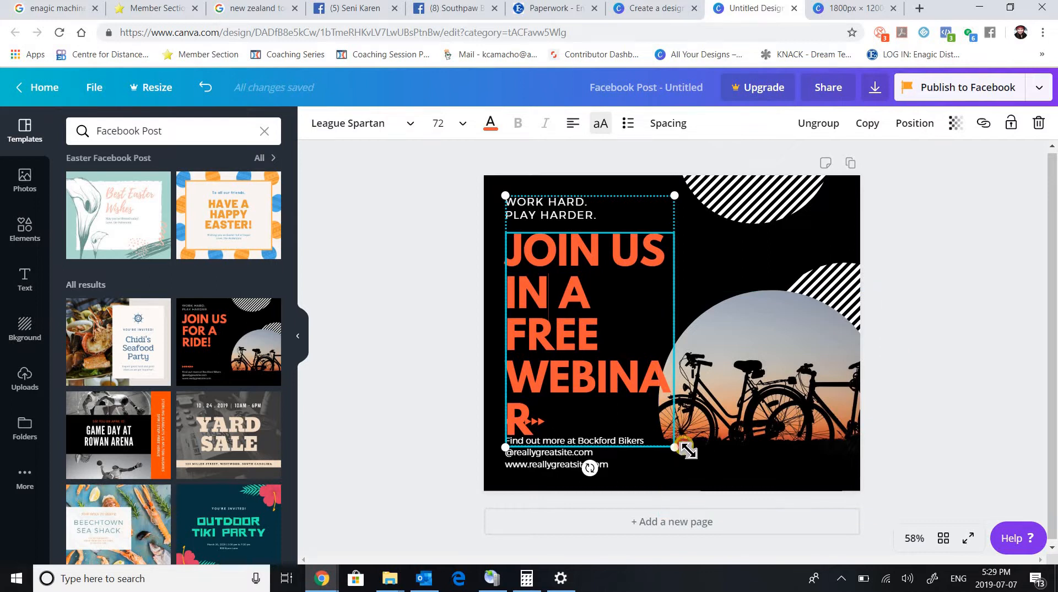
pyautogui.moveTo(733, 435); pyautogui.dragTo(740, 368)
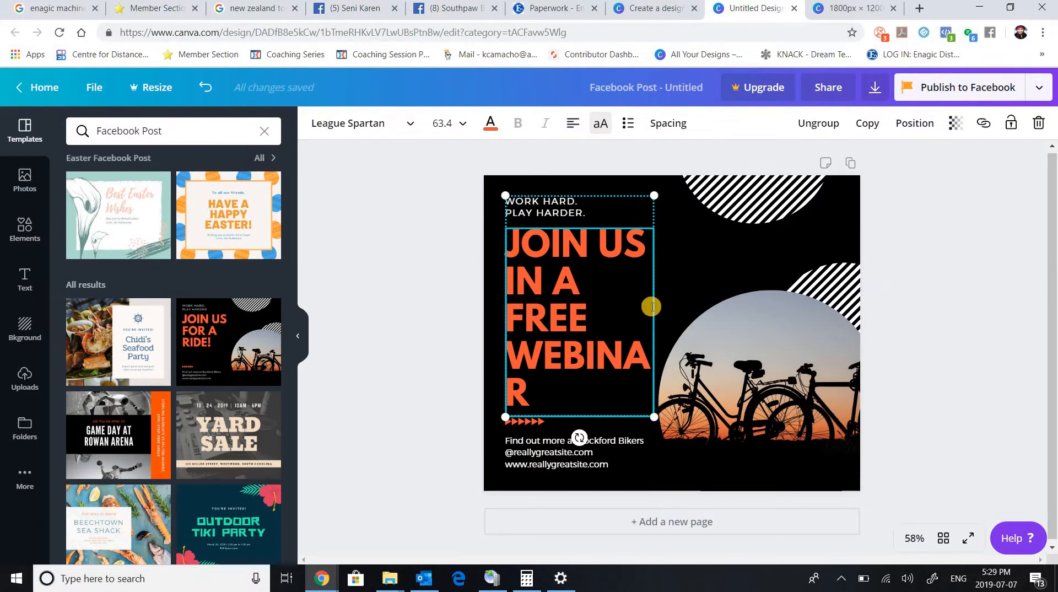
# Ungroup the orange headline from the "WORK HARD. PLAY HARDER." tagline.
pyautogui.moveTo(657, 307); pyautogui.dragTo(661, 305)
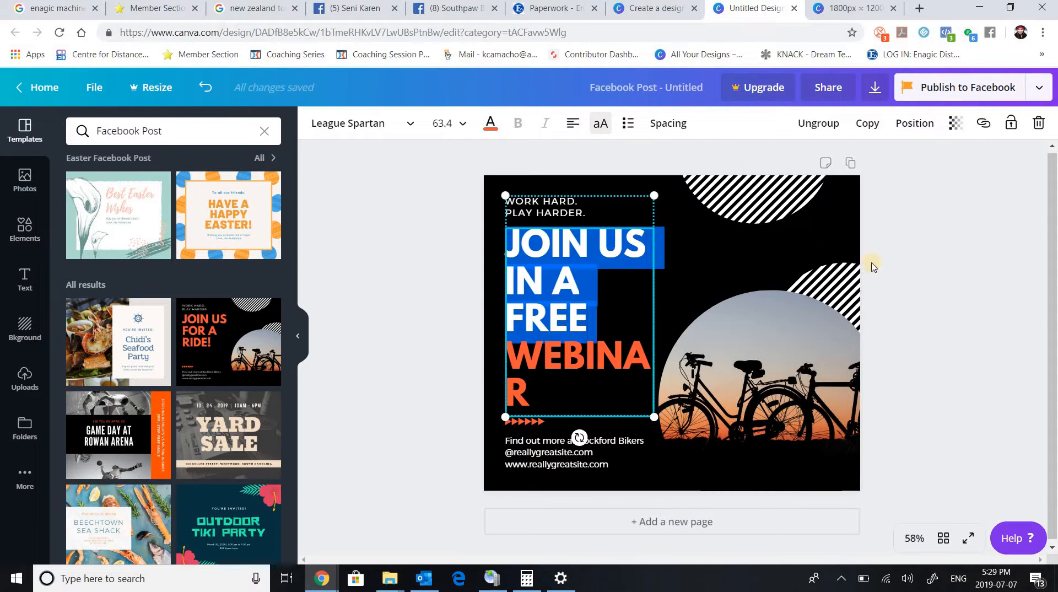
pyautogui.click(591, 302)
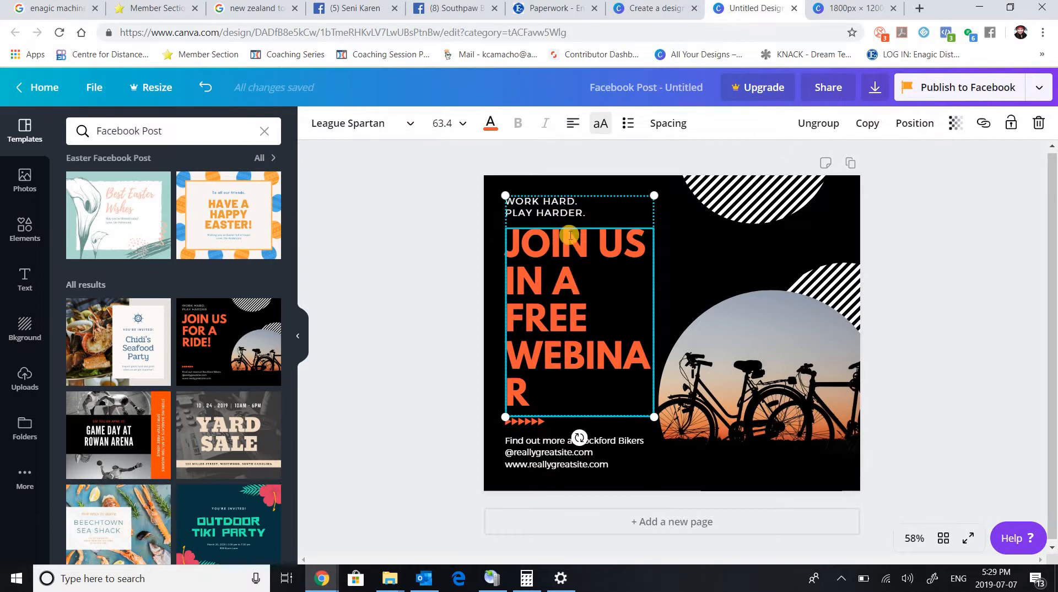
pyautogui.click(819, 128)
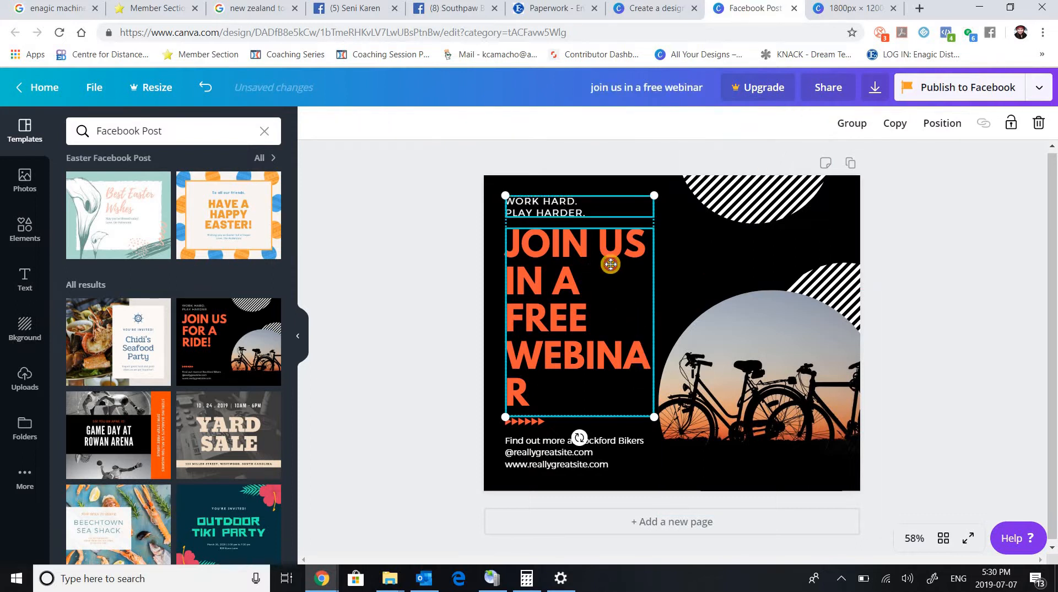
pyautogui.click(604, 207)
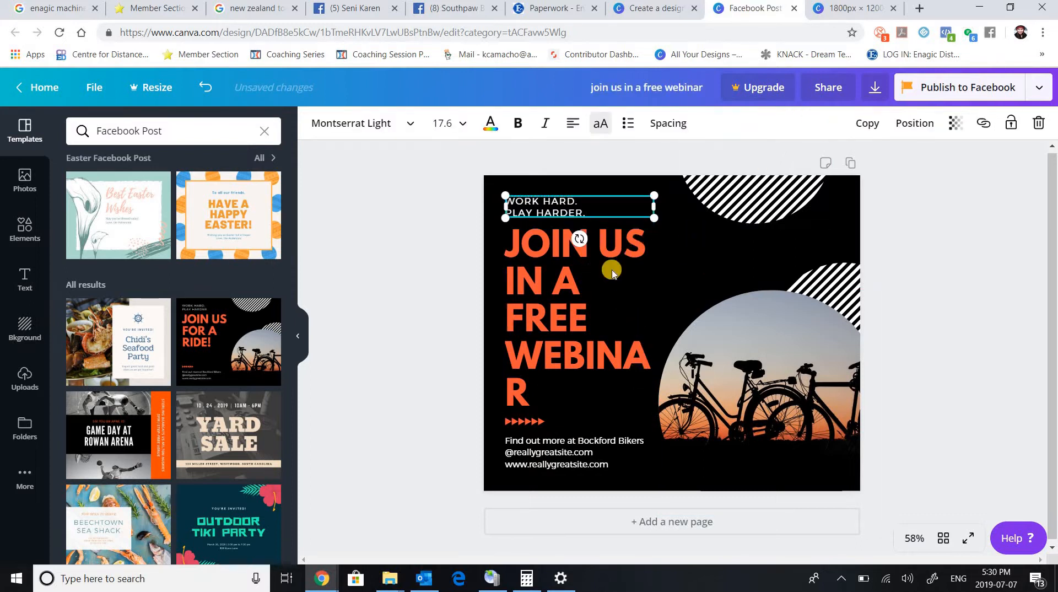
# Widen the headline's text box so "WEBINAR" fits on one line, and shift the headline slightly down and left.
pyautogui.click(638, 294)
pyautogui.moveTo(653, 320); pyautogui.dragTo(698, 307)
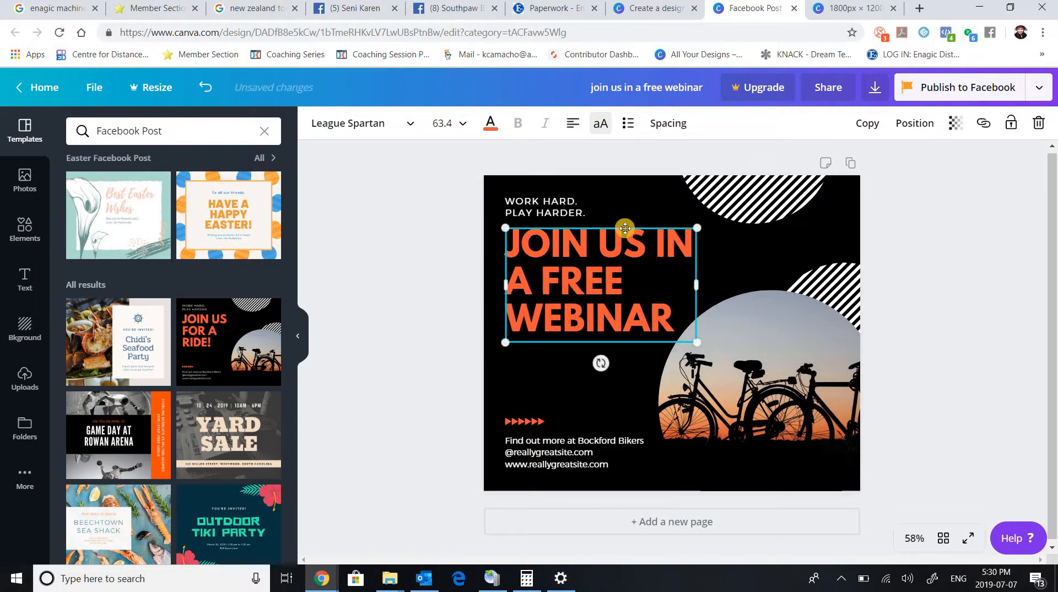
pyautogui.moveTo(606, 257)
pyautogui.mouseDown()
pyautogui.moveTo(616, 251)
pyautogui.moveTo(607, 251)
pyautogui.mouseUp()
# Move the upper striped circle slightly down and delete the round bicycle photo from the page.
pyautogui.moveTo(753, 190); pyautogui.dragTo(769, 216)
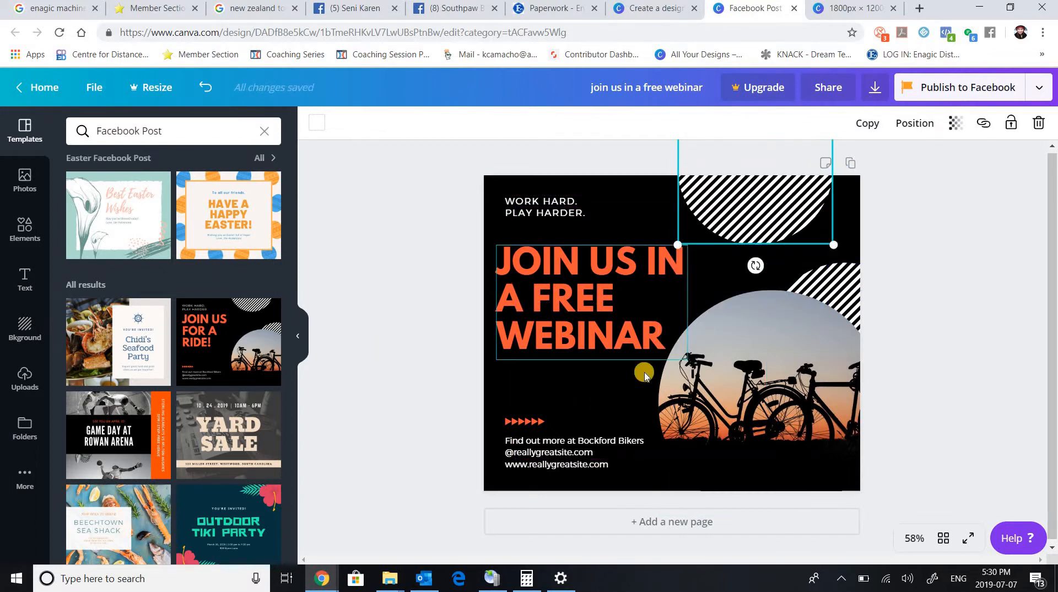
pyautogui.click(770, 384)
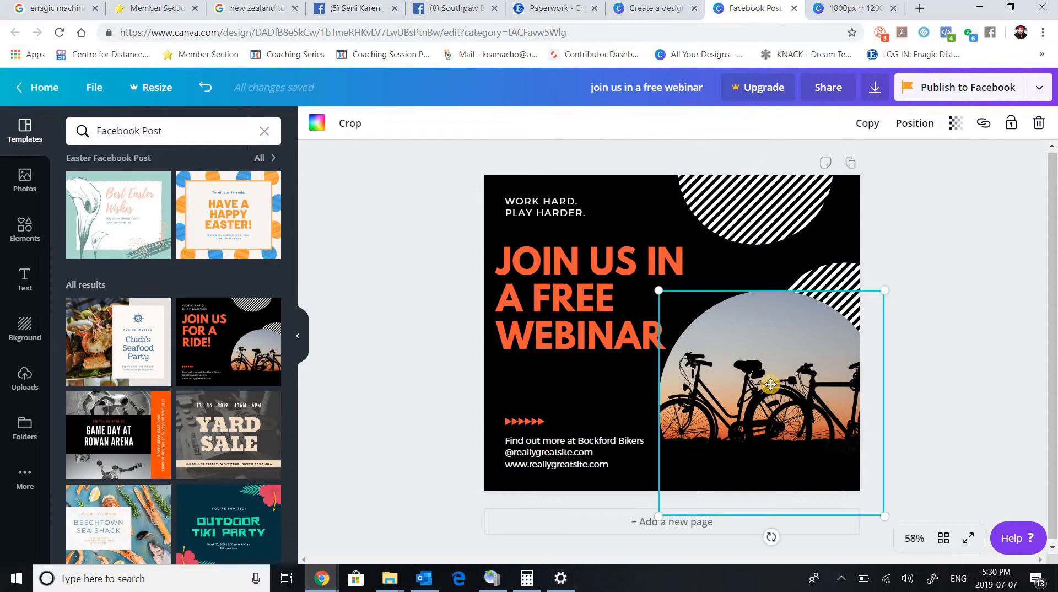
pyautogui.press('Delete')
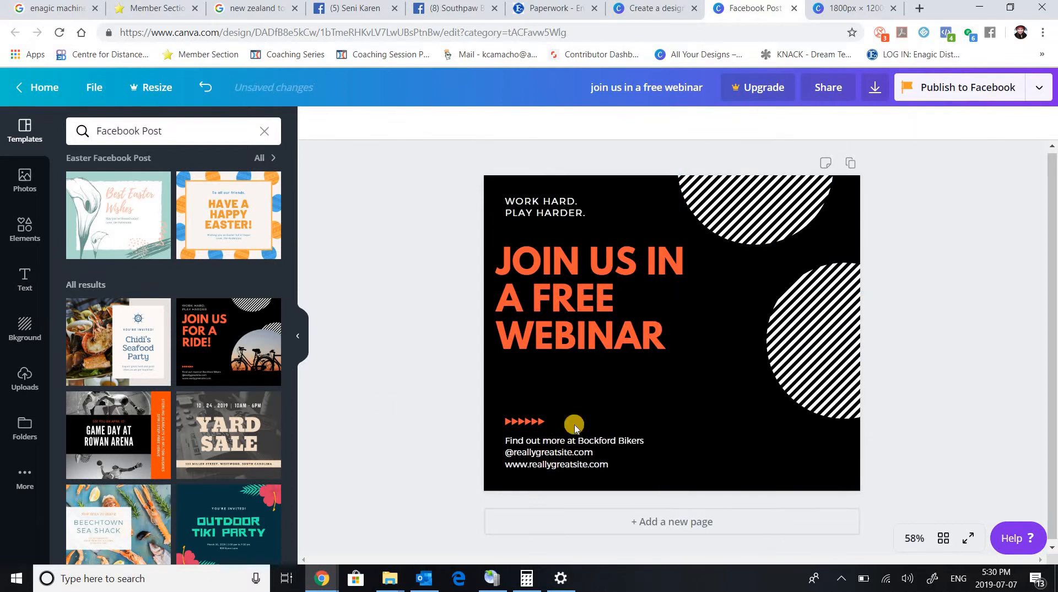
# Search the photo library for "computer business" and look through the results for a suitable free image.
pyautogui.click(31, 388)
pyautogui.click(22, 178)
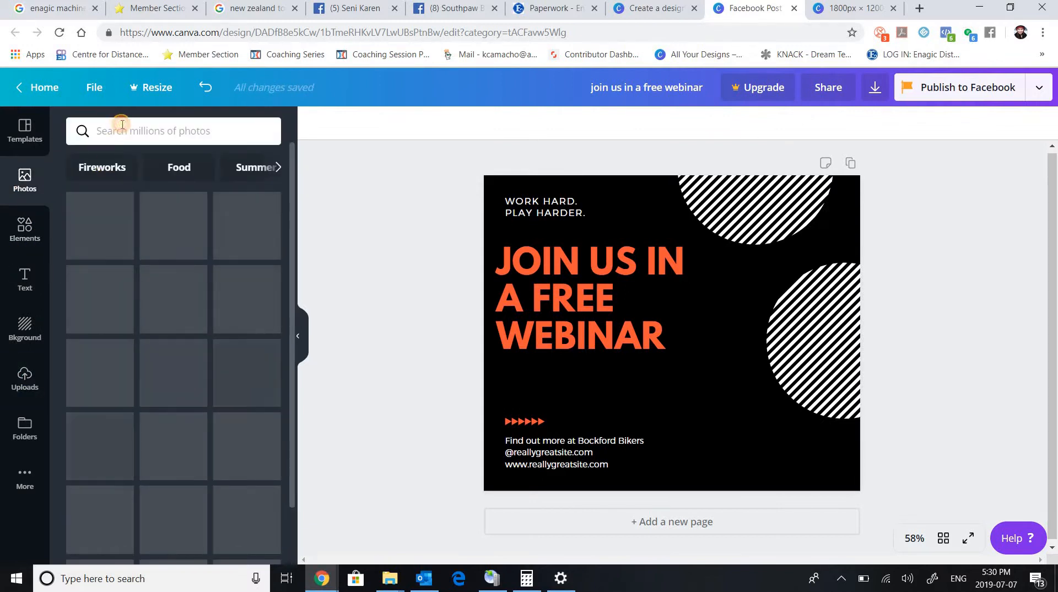
pyautogui.click(132, 129)
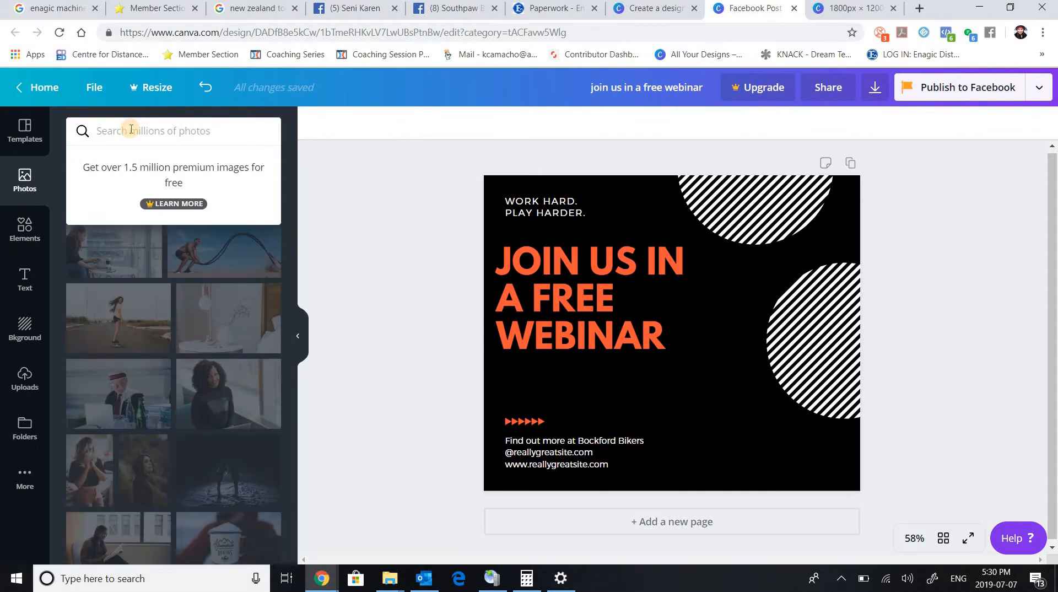
pyautogui.write('computer')
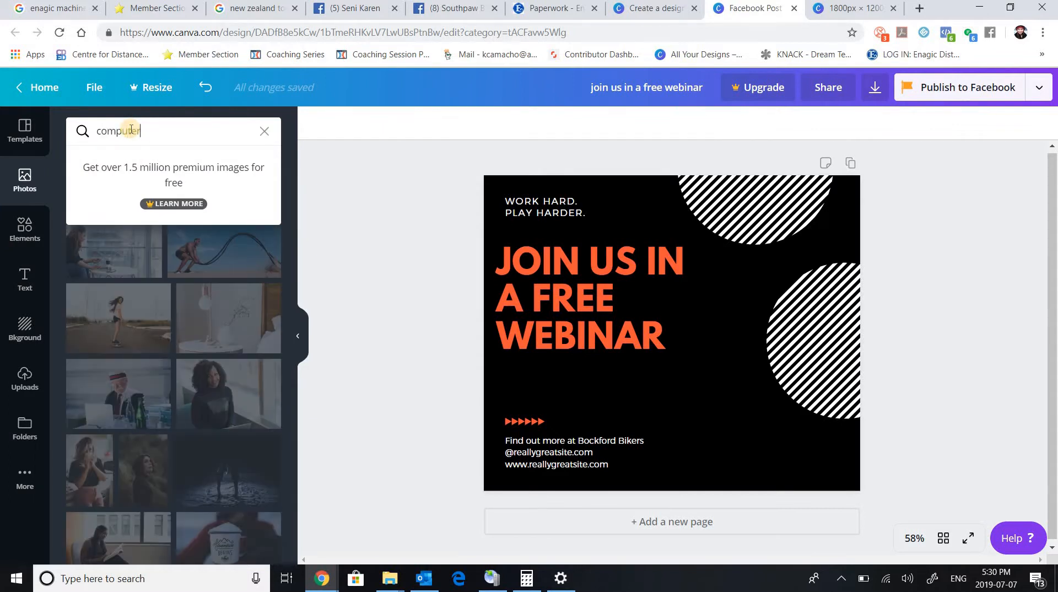
pyautogui.write(' busines')
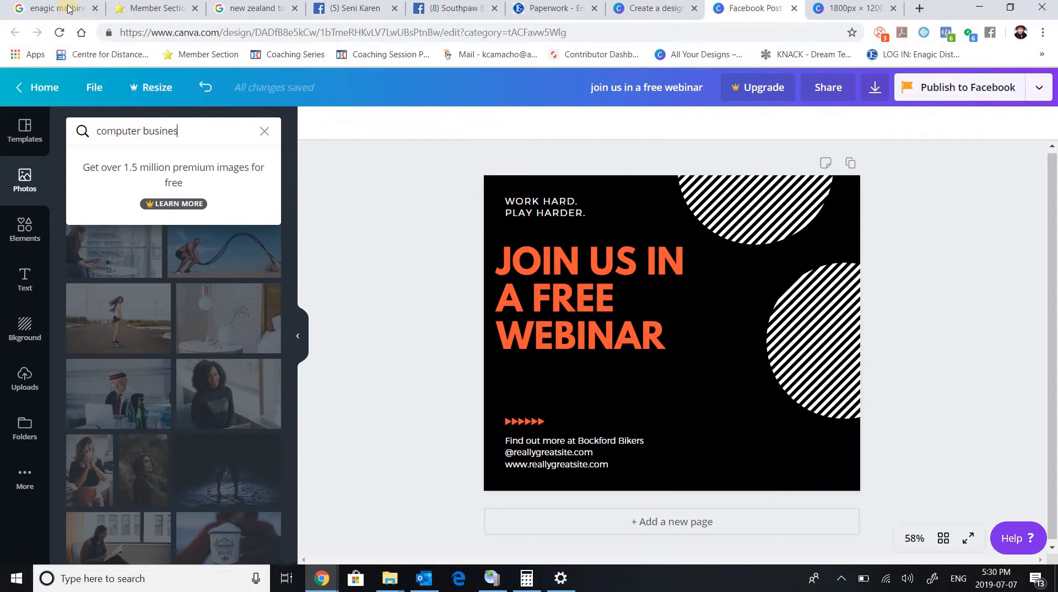
pyautogui.write('s')
pyautogui.press('Return')
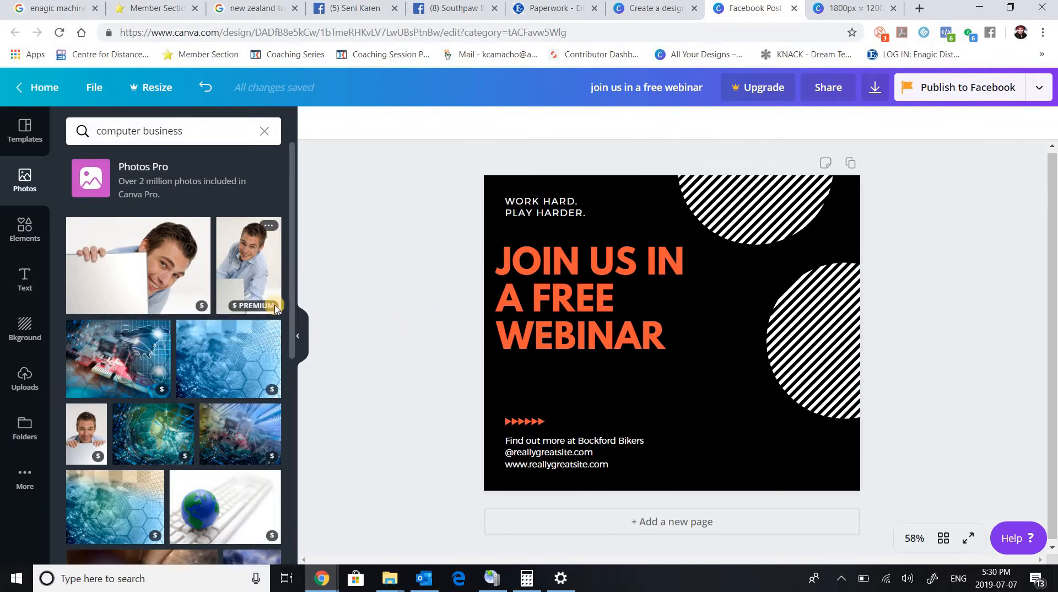
pyautogui.moveTo(276, 311)
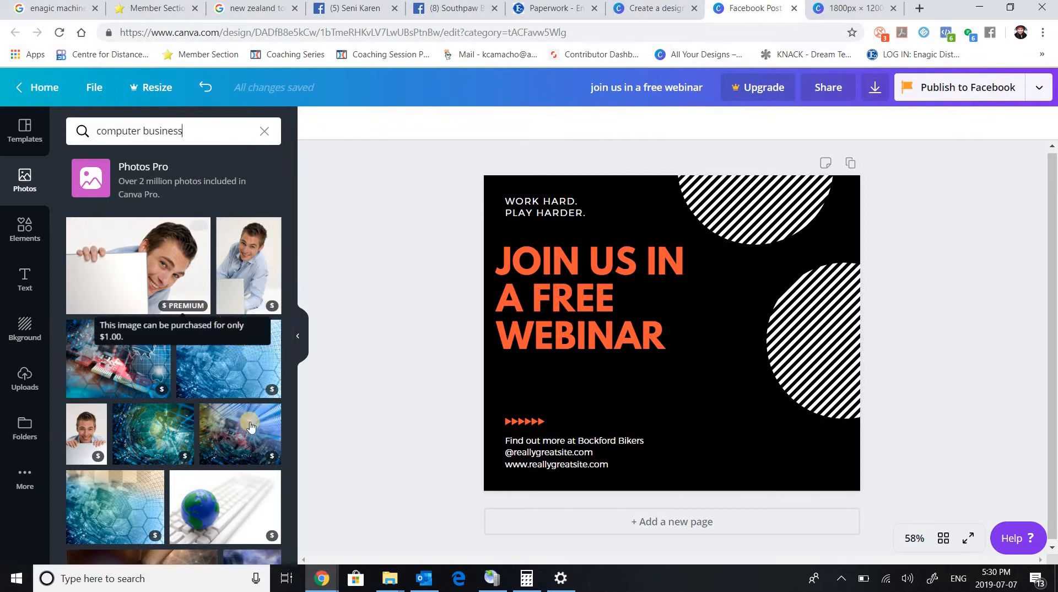
pyautogui.scroll(-1, 297, 325)
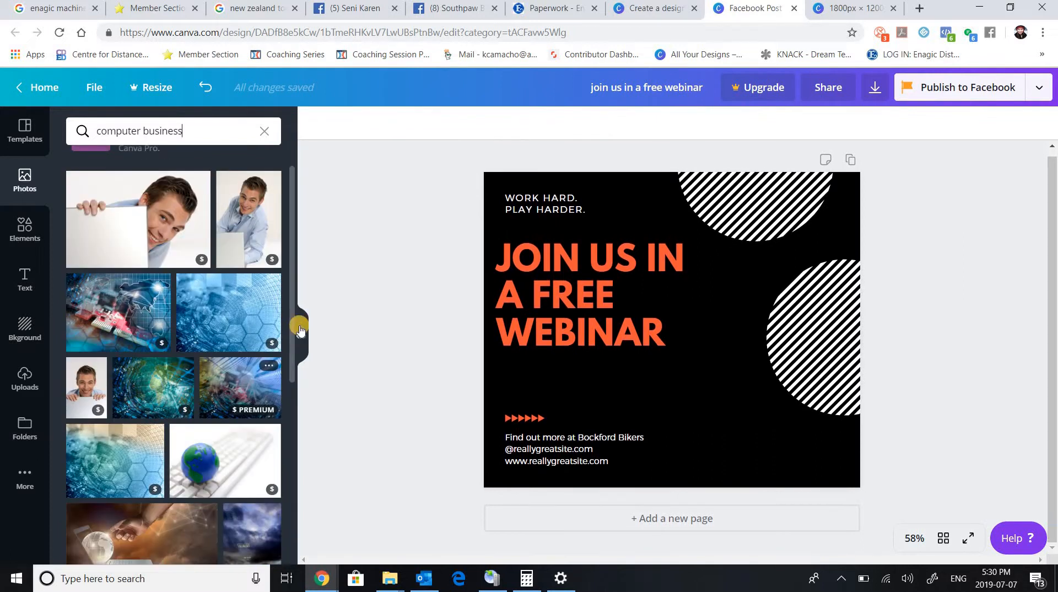
pyautogui.moveTo(300, 398); pyautogui.dragTo(300, 508)
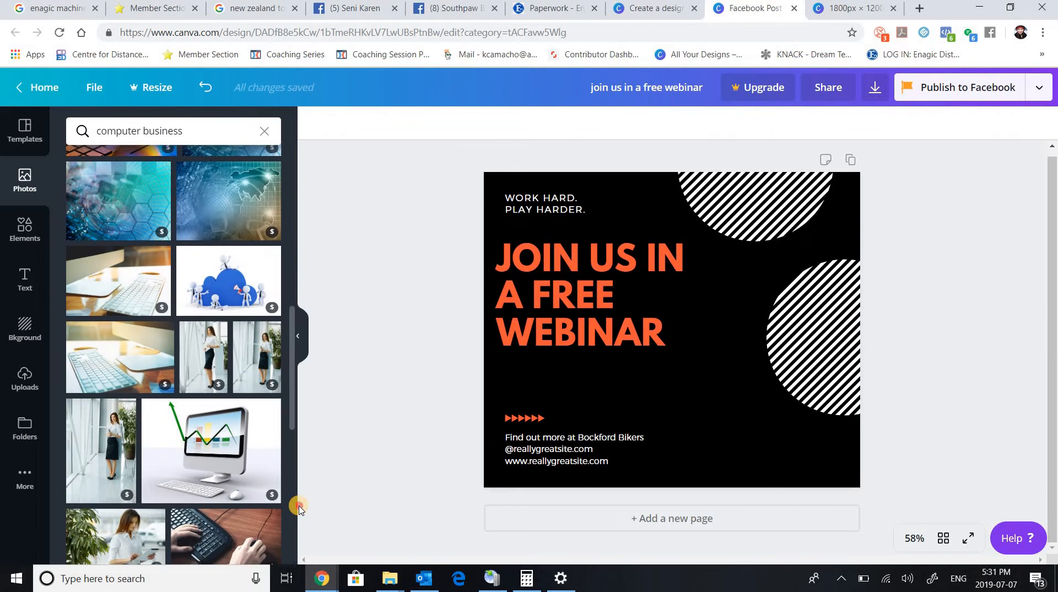
# Search the photos for "computer business free" and replace that search with "business".
pyautogui.click(203, 131)
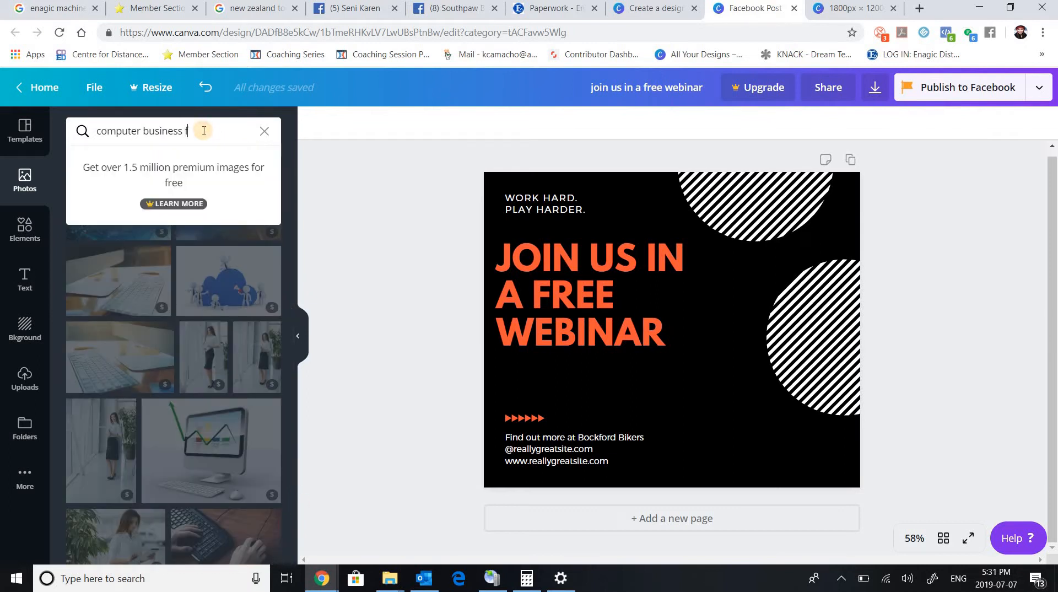
pyautogui.press('Return')
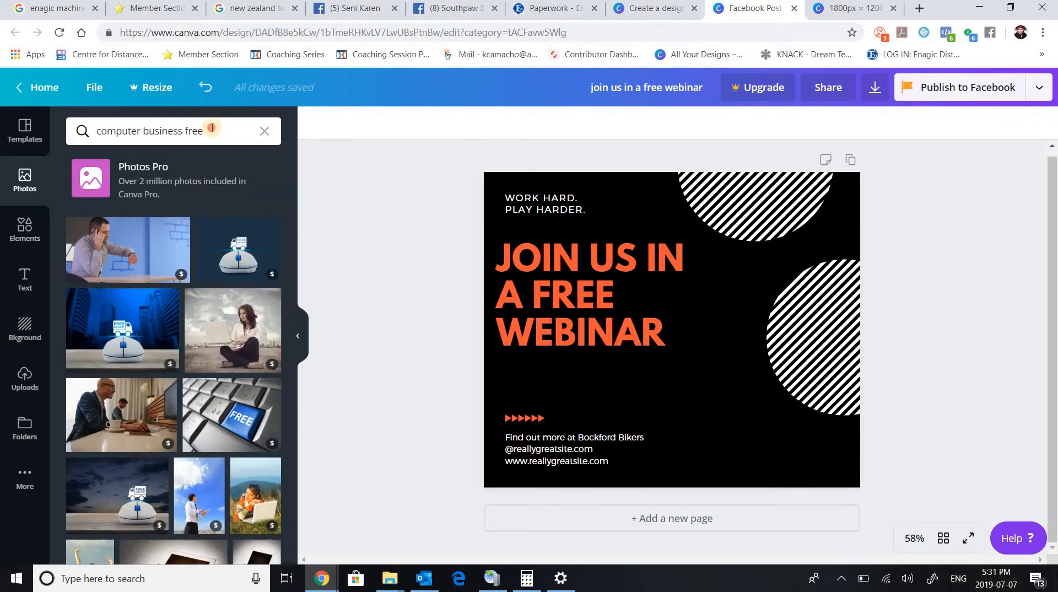
pyautogui.moveTo(203, 130); pyautogui.dragTo(64, 146)
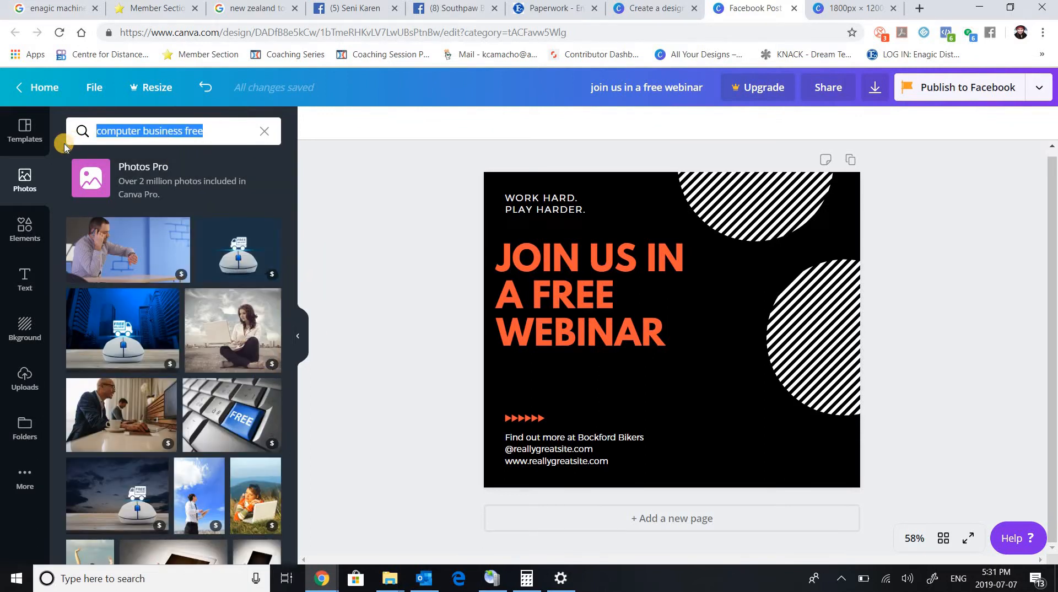
pyautogui.write('business')
pyautogui.press('Return')
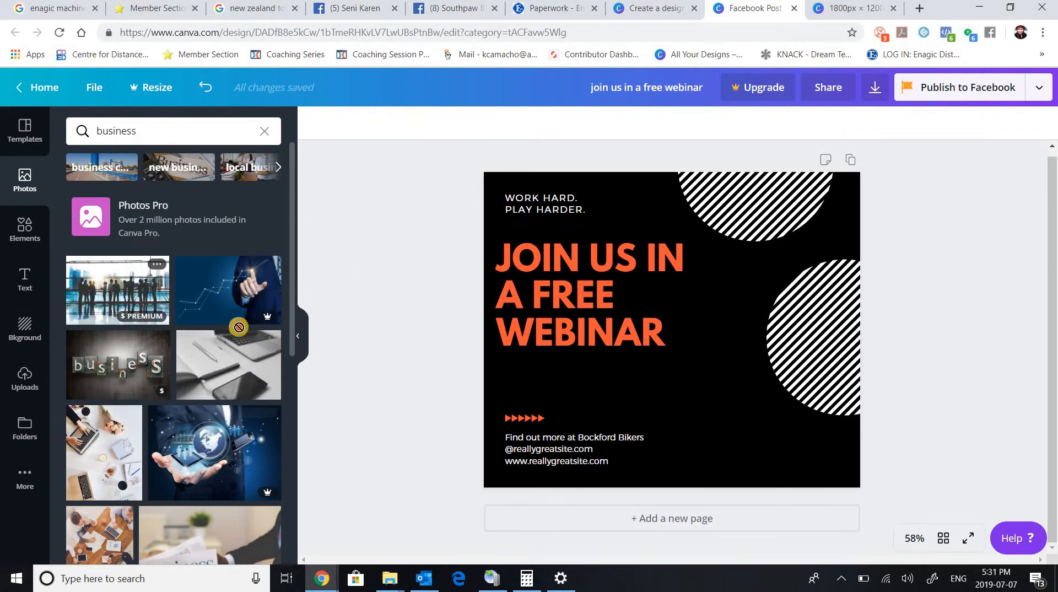
# Try the premium photo of silhouetted business people over the lower right of the page and delete it.
pyautogui.moveTo(238, 327); pyautogui.dragTo(750, 370)
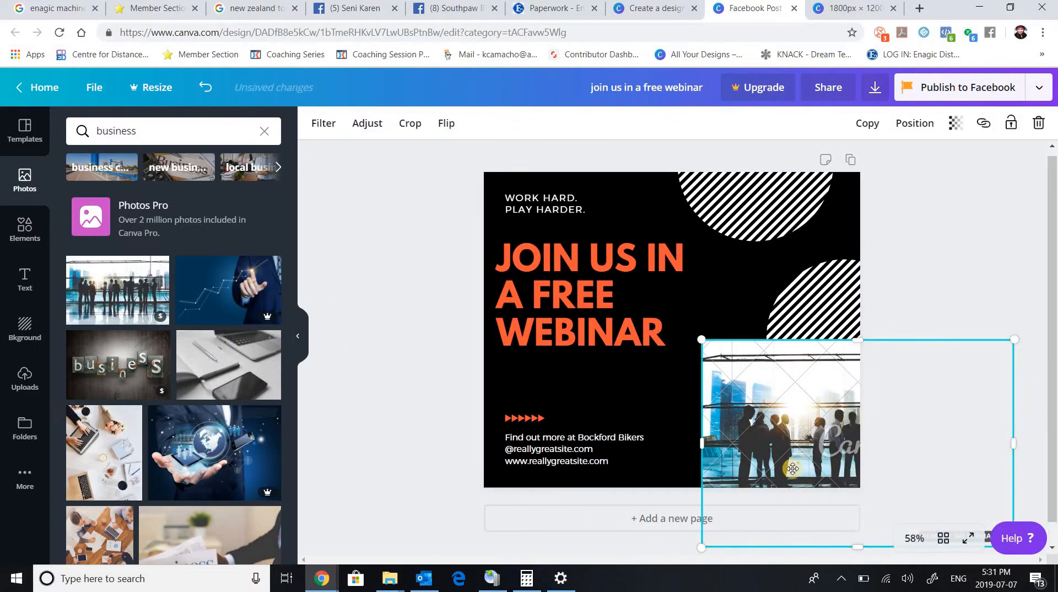
pyautogui.moveTo(762, 434); pyautogui.dragTo(691, 387)
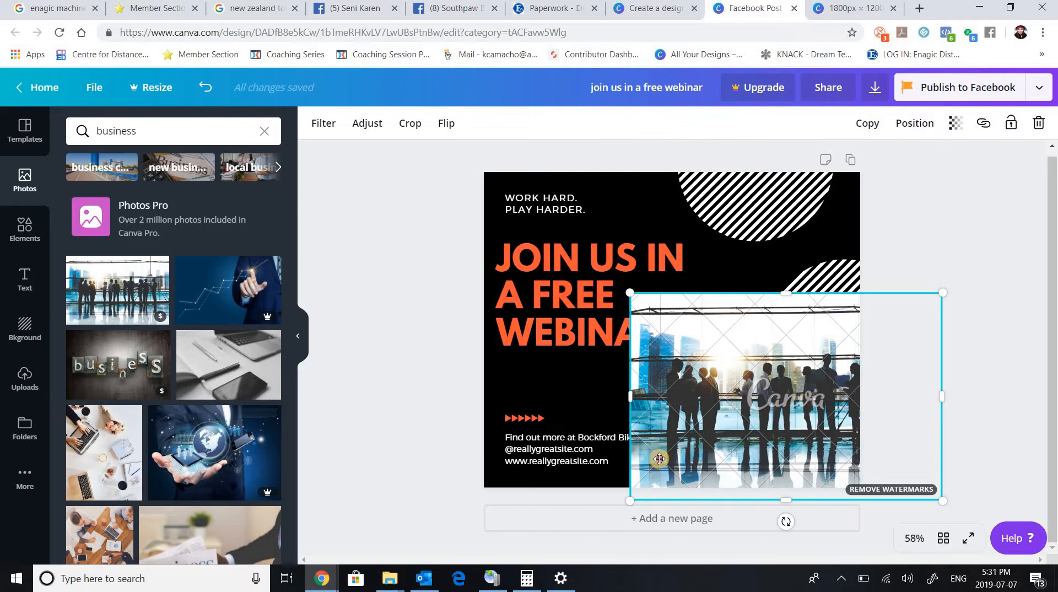
pyautogui.moveTo(674, 463); pyautogui.dragTo(561, 404)
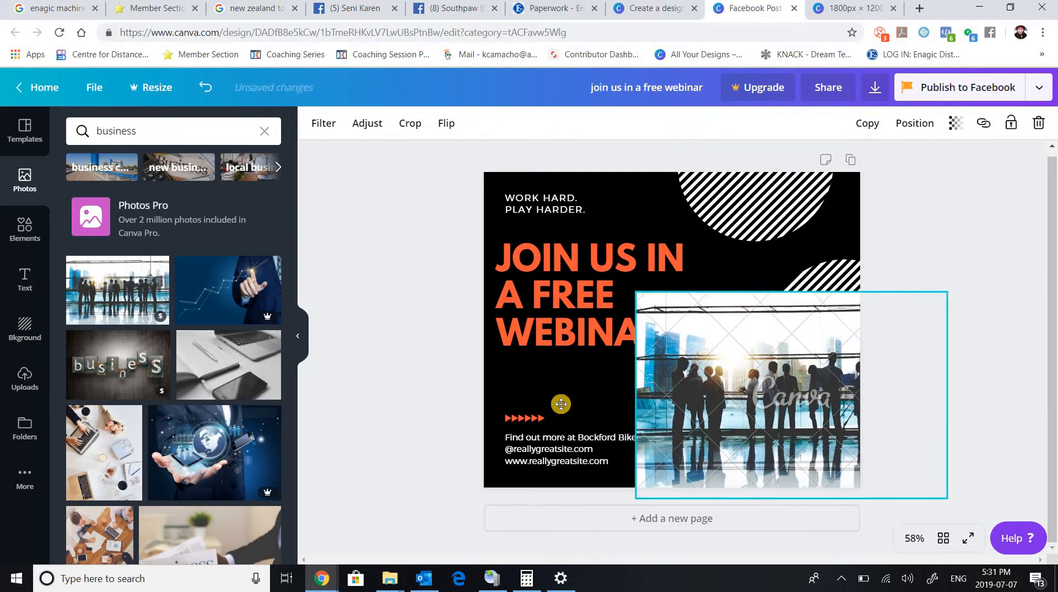
pyautogui.moveTo(163, 329); pyautogui.dragTo(163, 329)
pyautogui.moveTo(158, 321)
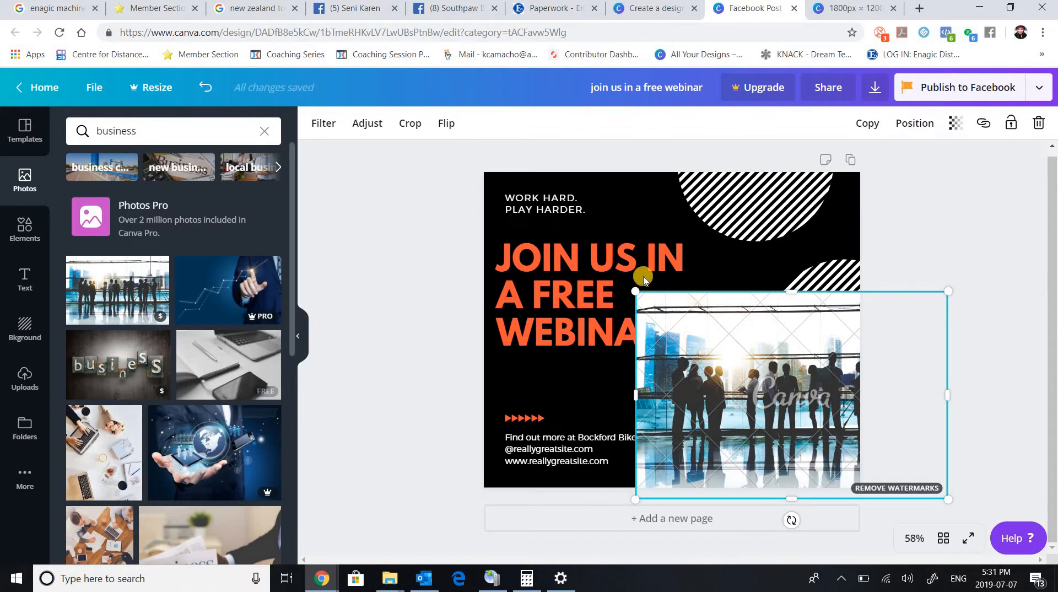
pyautogui.moveTo(803, 380); pyautogui.dragTo(766, 374)
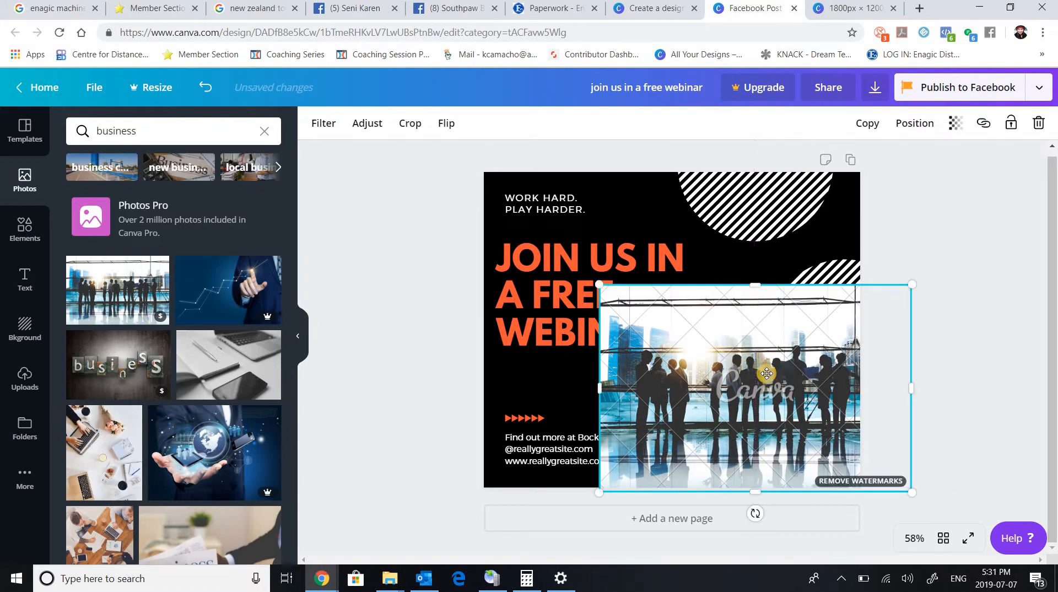
pyautogui.click(1039, 124)
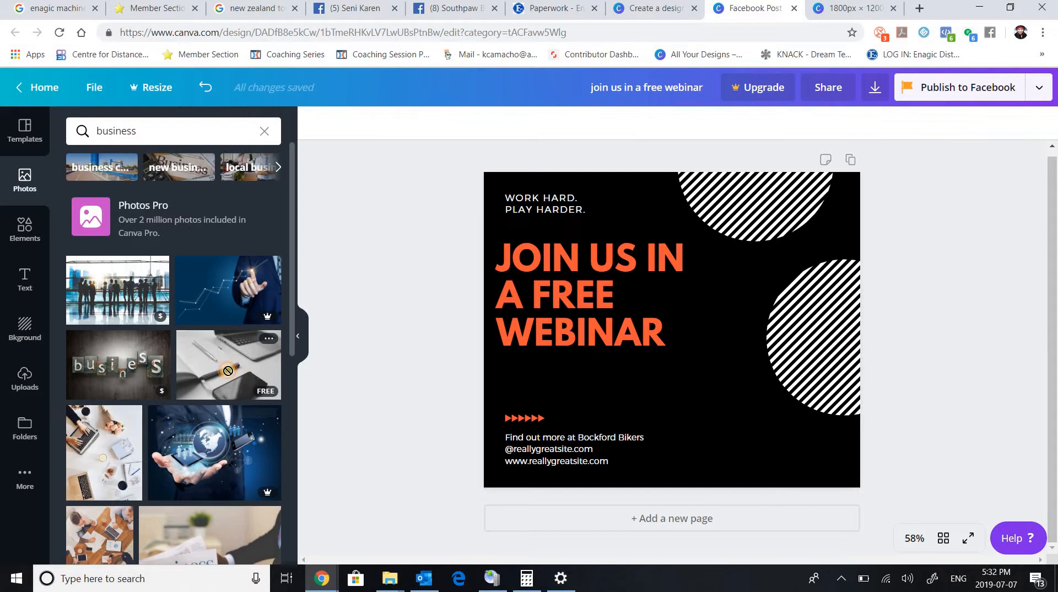
# Try the free photo of a pen, notebook, laptop and phone over the lower right of the page and delete it.
pyautogui.moveTo(229, 371); pyautogui.dragTo(224, 375)
pyautogui.moveTo(385, 400); pyautogui.dragTo(728, 390)
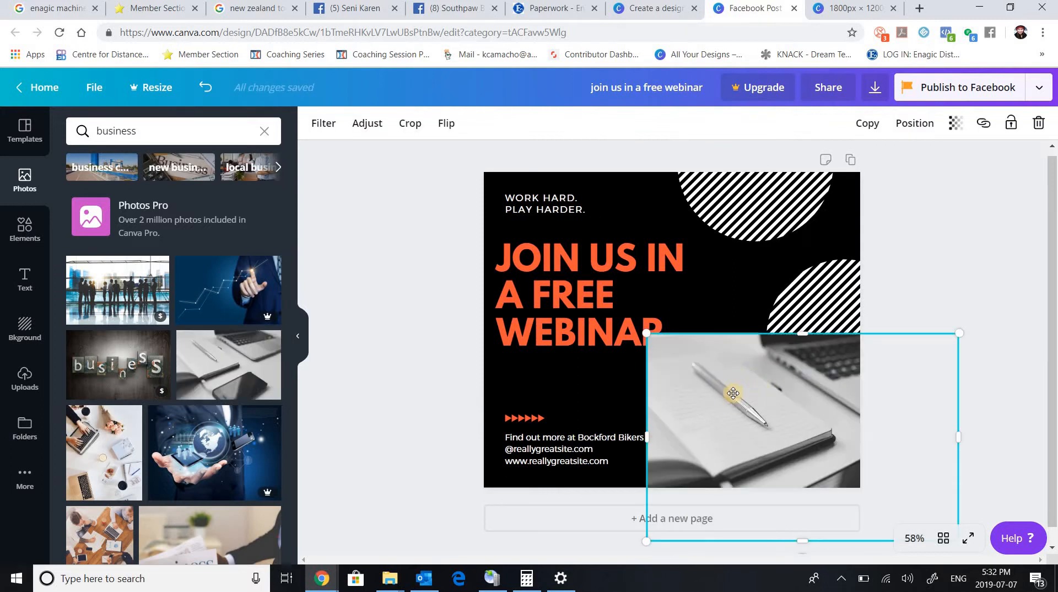
pyautogui.moveTo(751, 338); pyautogui.dragTo(697, 336)
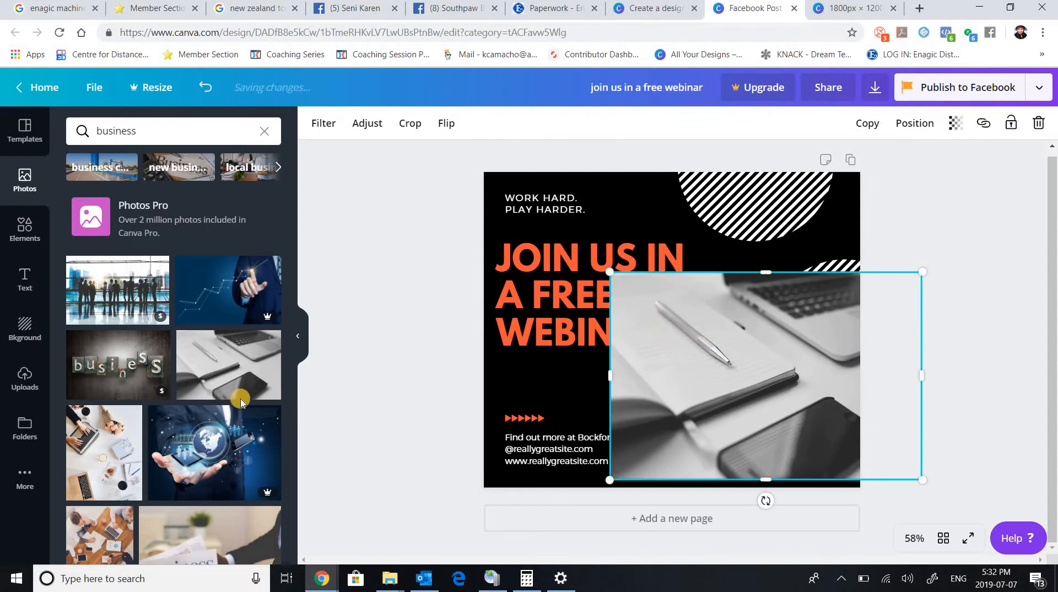
pyautogui.press('Delete')
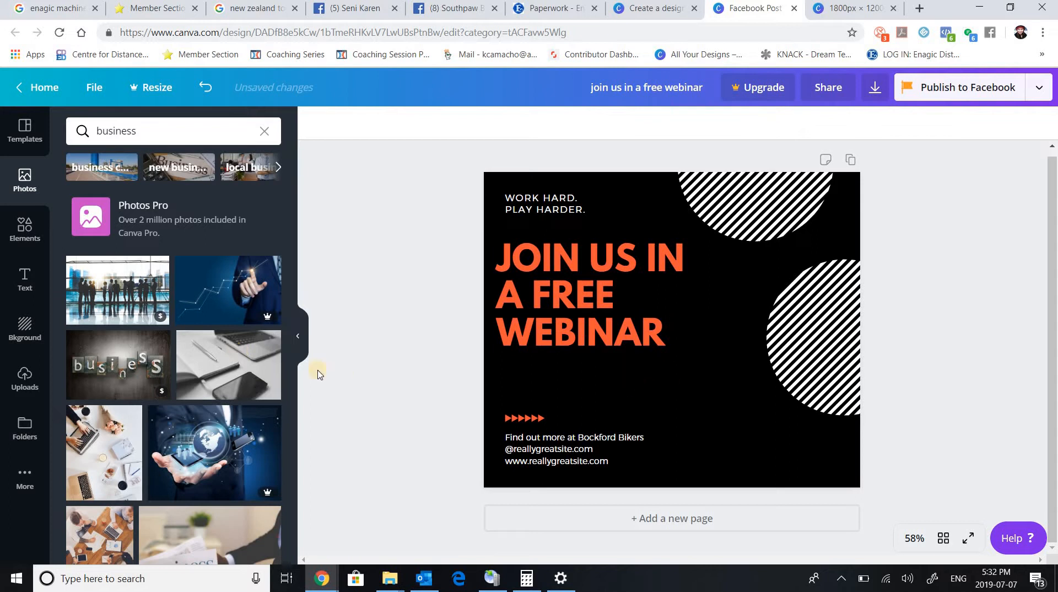
# Add the free pen and notebook photo to the page again, reposition it over the design and delete it.
pyautogui.click(232, 376)
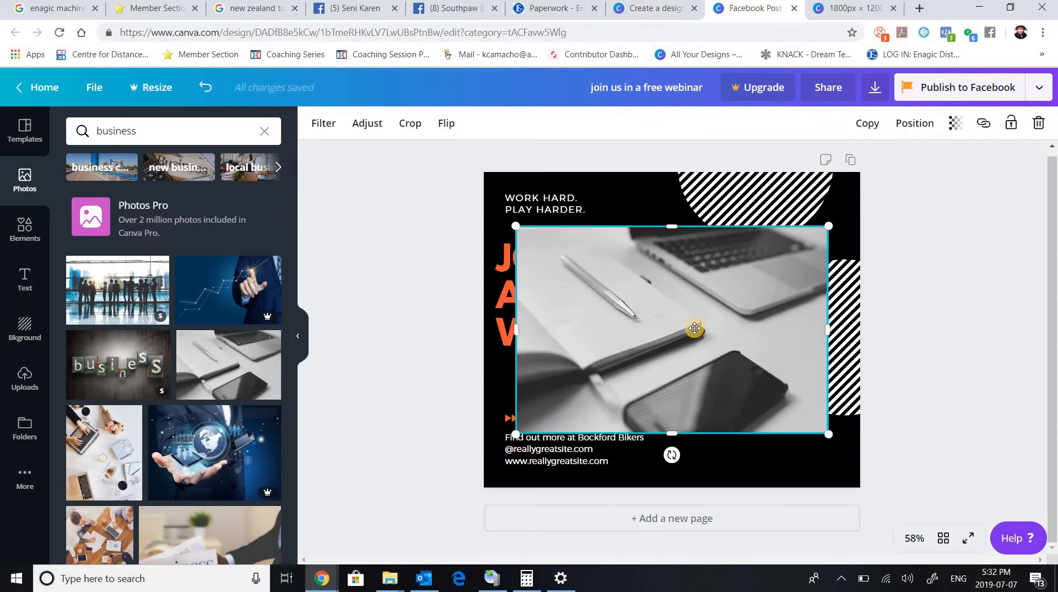
pyautogui.moveTo(729, 353); pyautogui.dragTo(702, 339)
pyautogui.moveTo(785, 391); pyautogui.dragTo(682, 288)
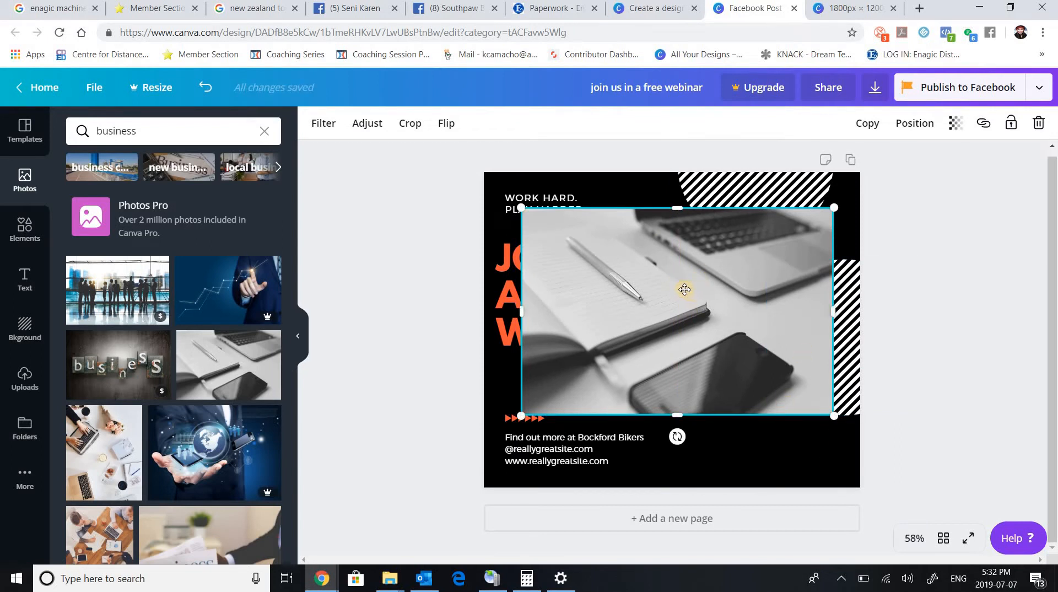
pyautogui.press('Delete')
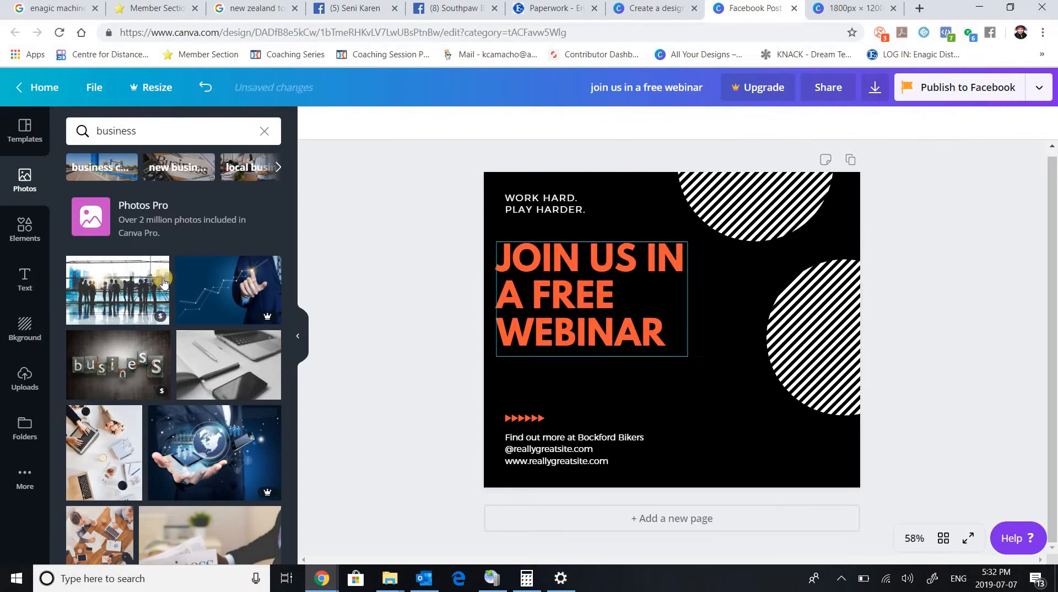
# Browse the grids, charts, frames, shapes and gradients in the elements library and show the full collection of frames.
pyautogui.click(26, 235)
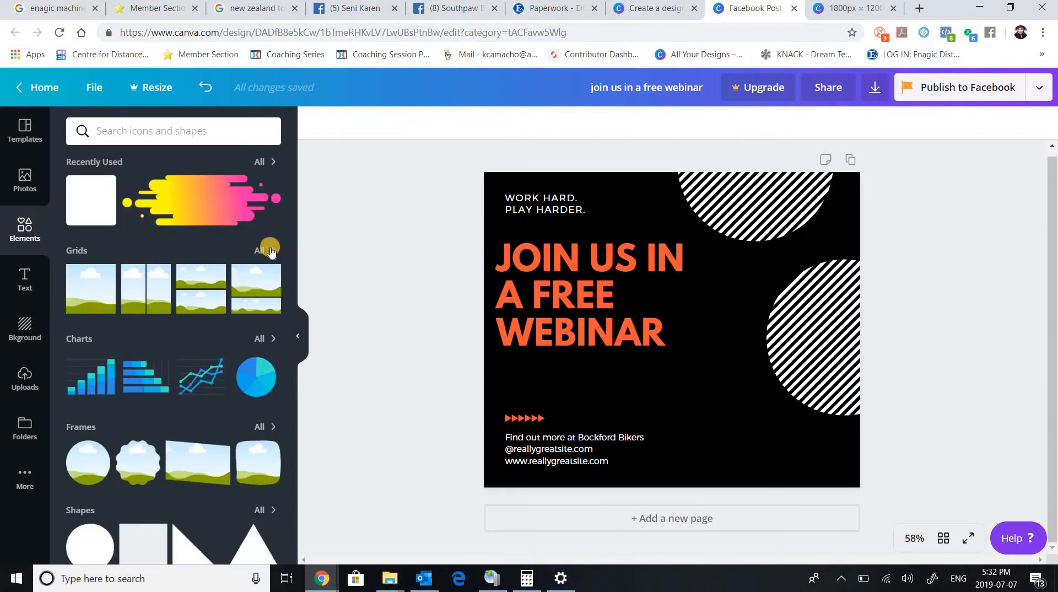
pyautogui.scroll(-3, 174, 245)
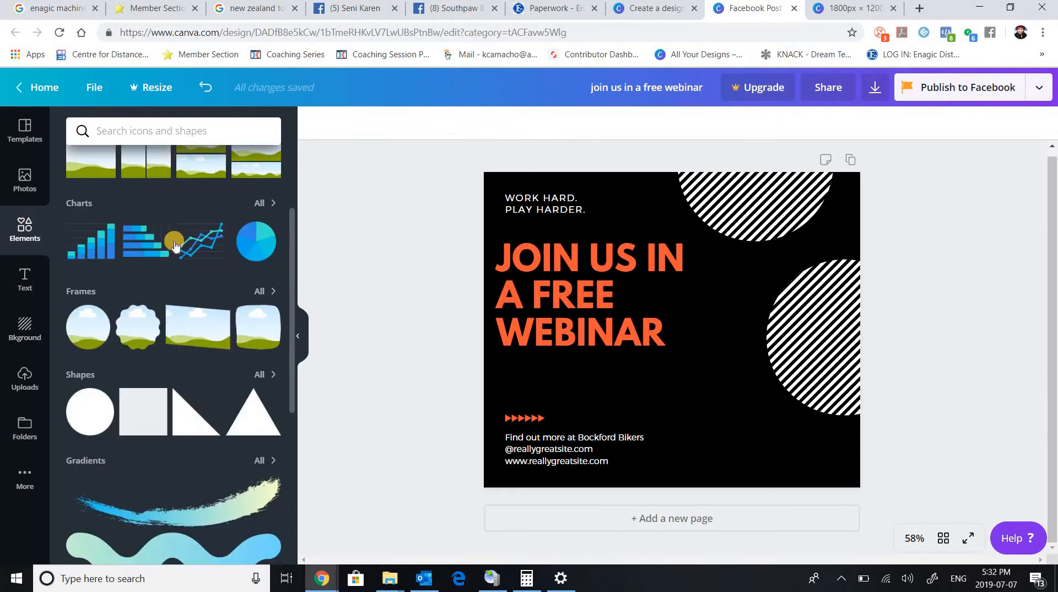
pyautogui.scroll(-2, 174, 246)
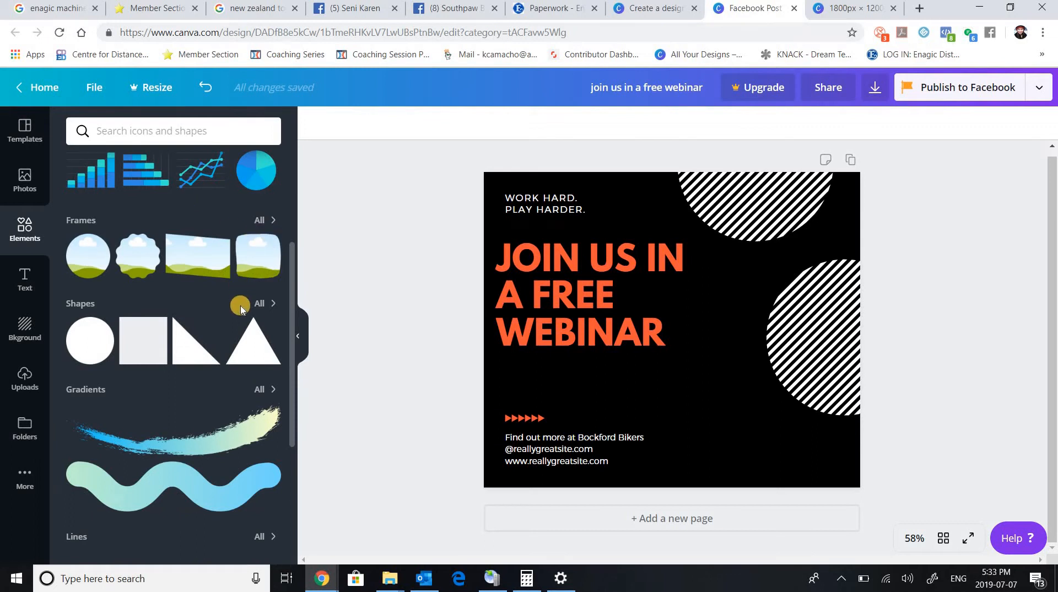
pyautogui.scroll(5, 232, 309)
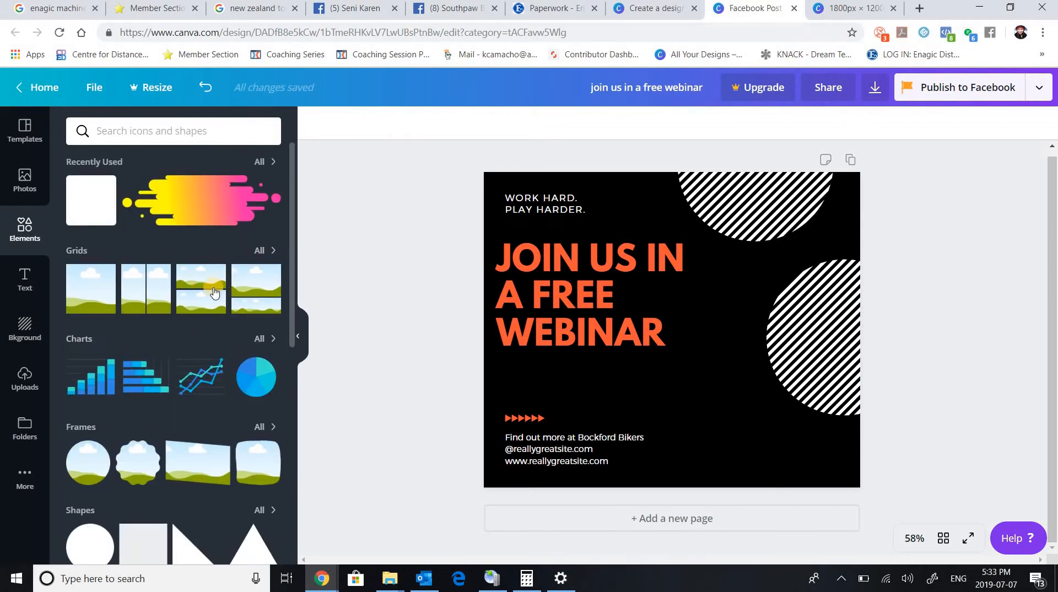
pyautogui.scroll(-5, 215, 292)
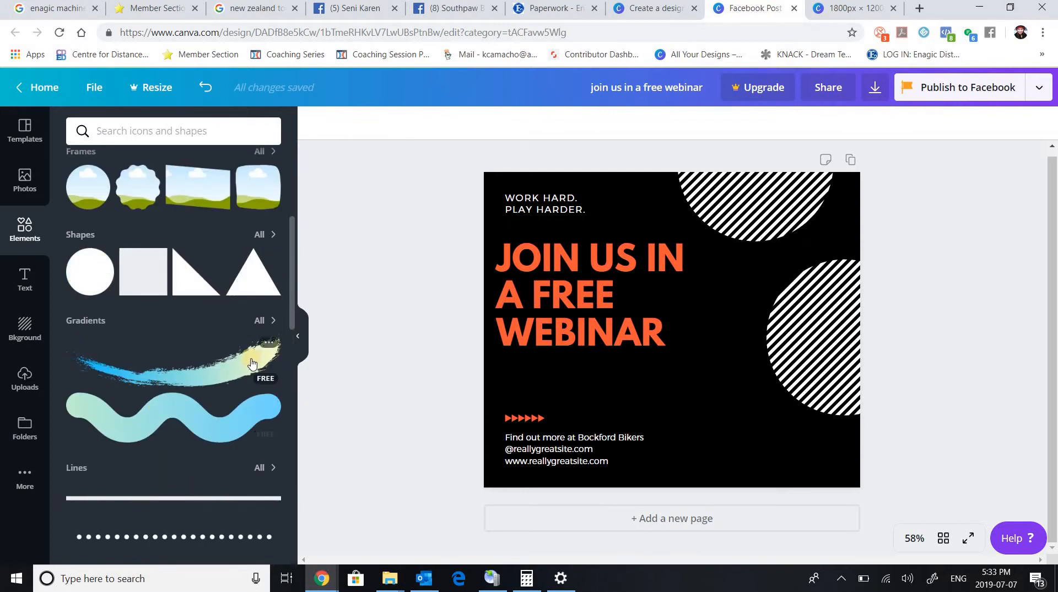
pyautogui.scroll(-4, 252, 363)
pyautogui.scroll(9, 141, 194)
pyautogui.scroll(-1, 192, 406)
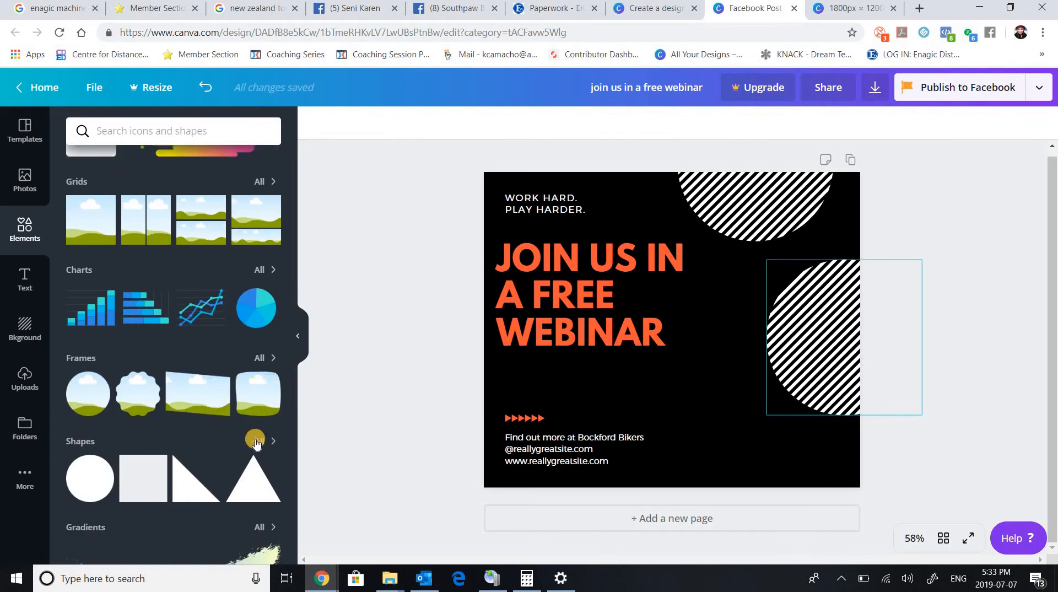
pyautogui.click(257, 358)
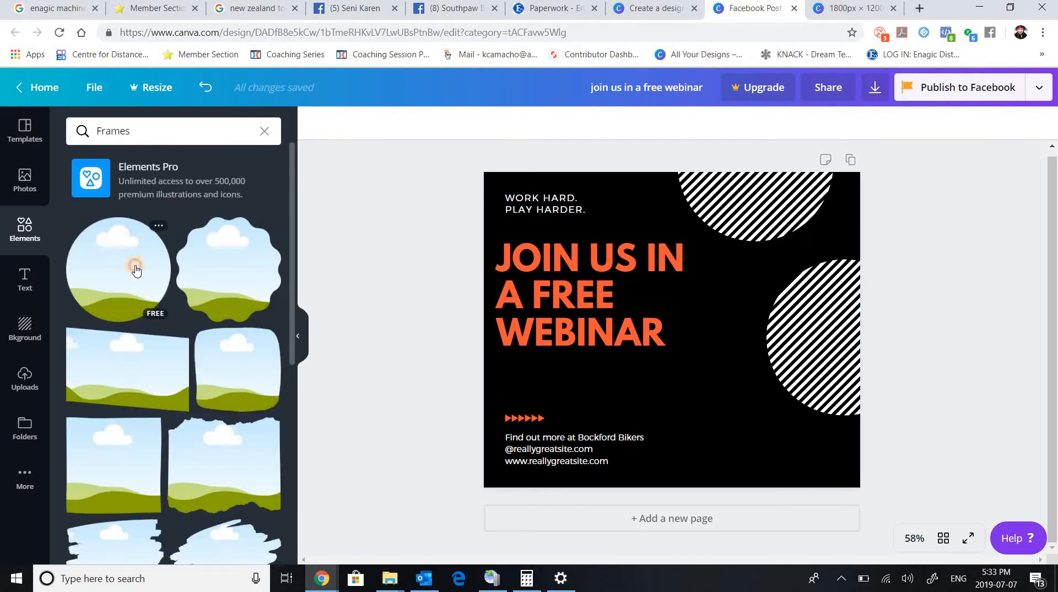
# Add the circular frame and position it over the lower-right corner of the page, extending past the page edges.
pyautogui.click(134, 270)
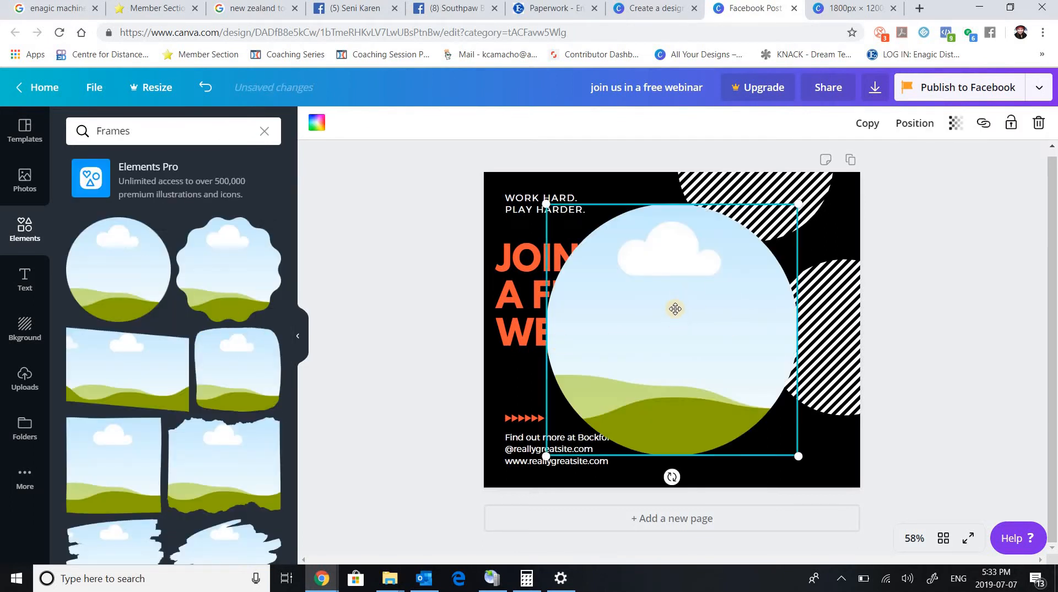
pyautogui.moveTo(704, 339); pyautogui.dragTo(780, 393)
pyautogui.moveTo(786, 347); pyautogui.dragTo(786, 347)
pyautogui.click(944, 288)
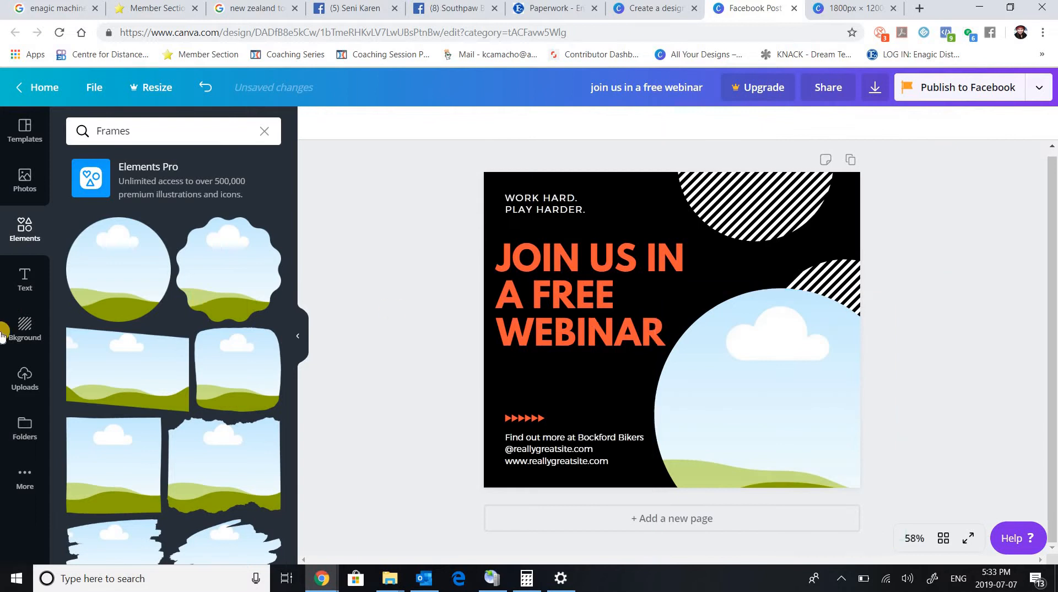
# Fill the circular frame with the free black-and-white photo of a pen, notebook, laptop and phone from the "business" results.
pyautogui.click(24, 177)
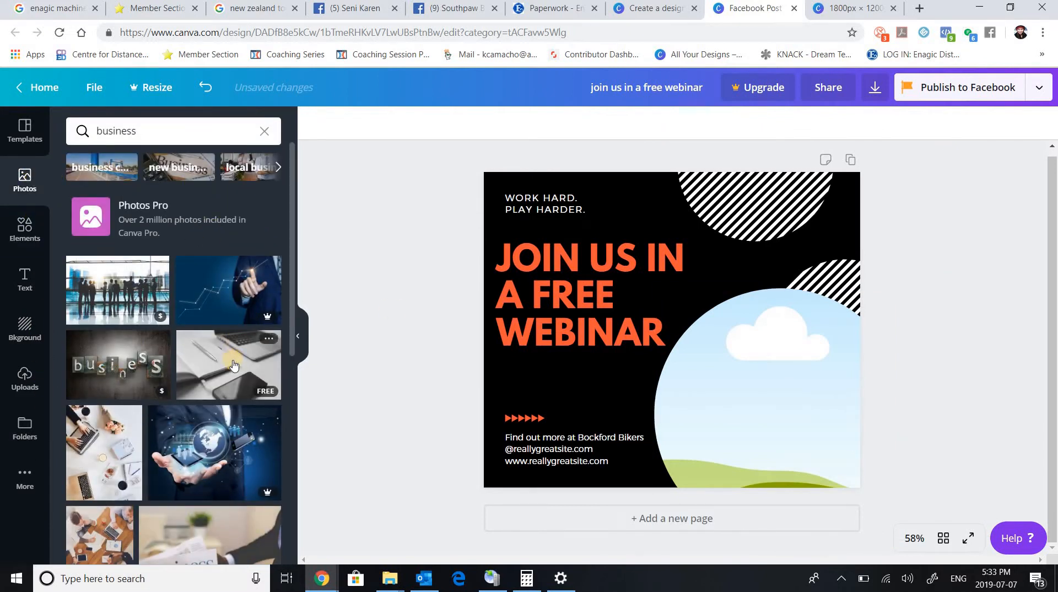
pyautogui.moveTo(284, 391); pyautogui.dragTo(489, 346)
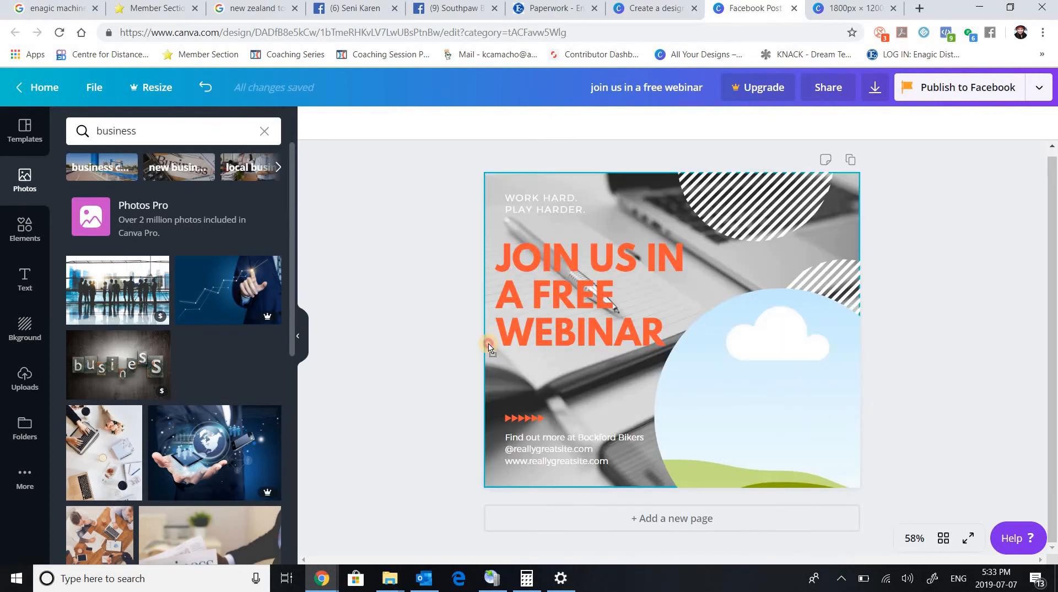
pyautogui.moveTo(650, 384); pyautogui.dragTo(776, 409)
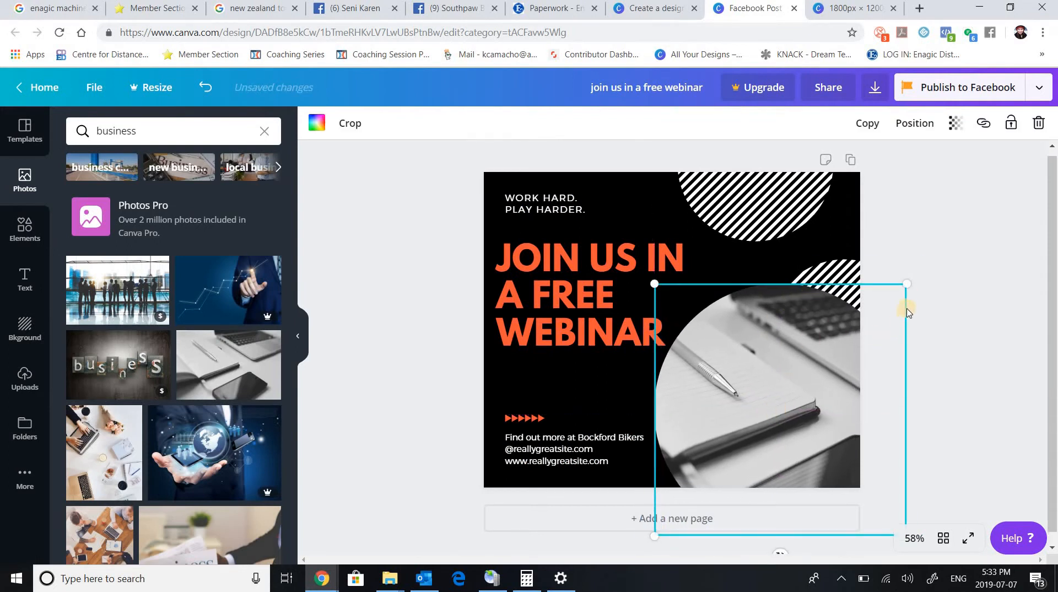
pyautogui.click(939, 244)
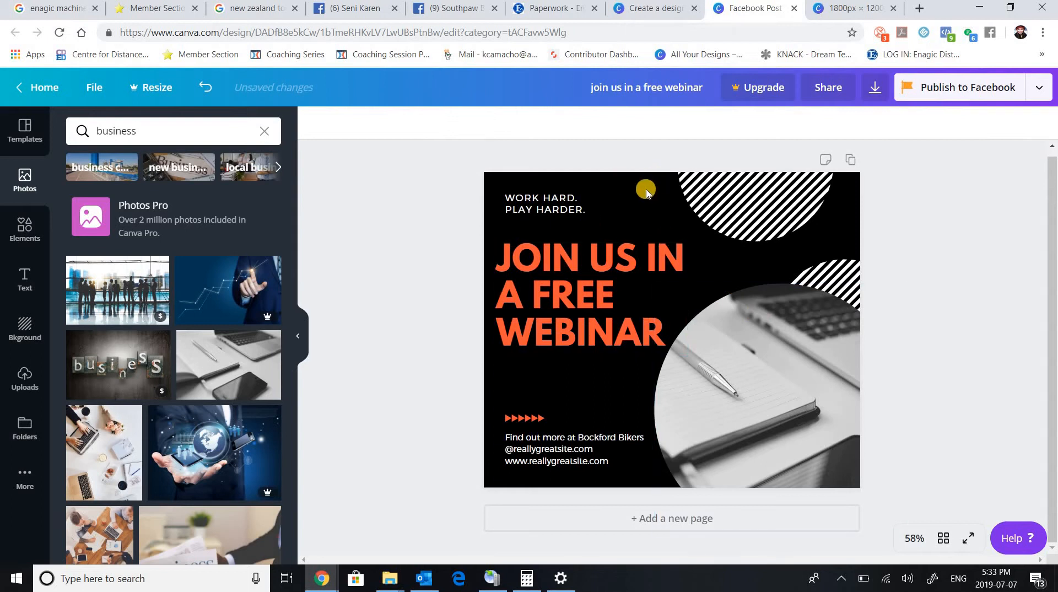
# Try grey and pink as the page background colour and settle on yellow from the default colours.
pyautogui.click(642, 218)
pyautogui.click(711, 254)
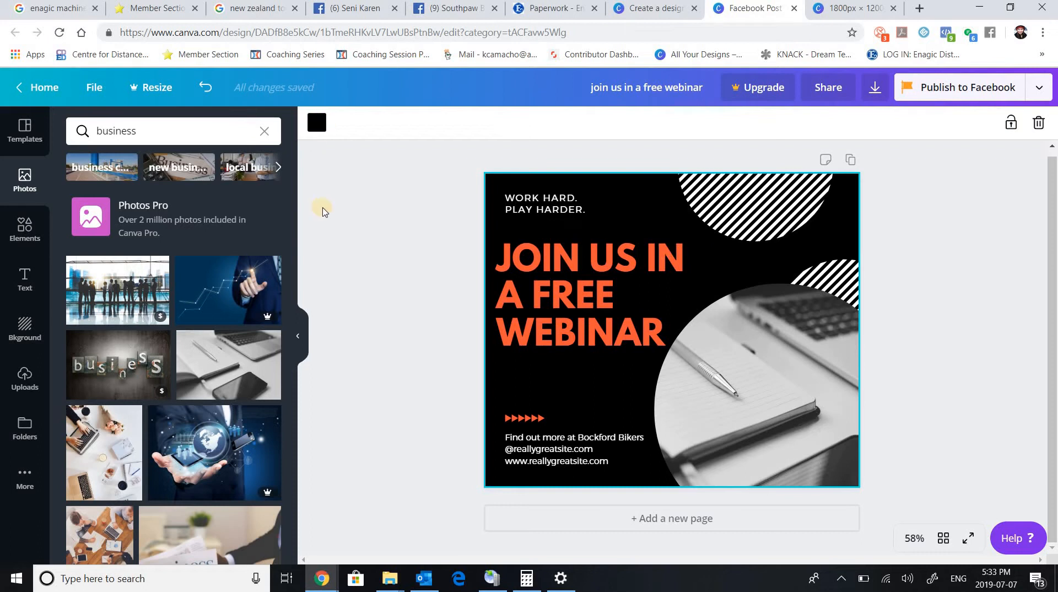
pyautogui.click(316, 122)
pyautogui.click(155, 241)
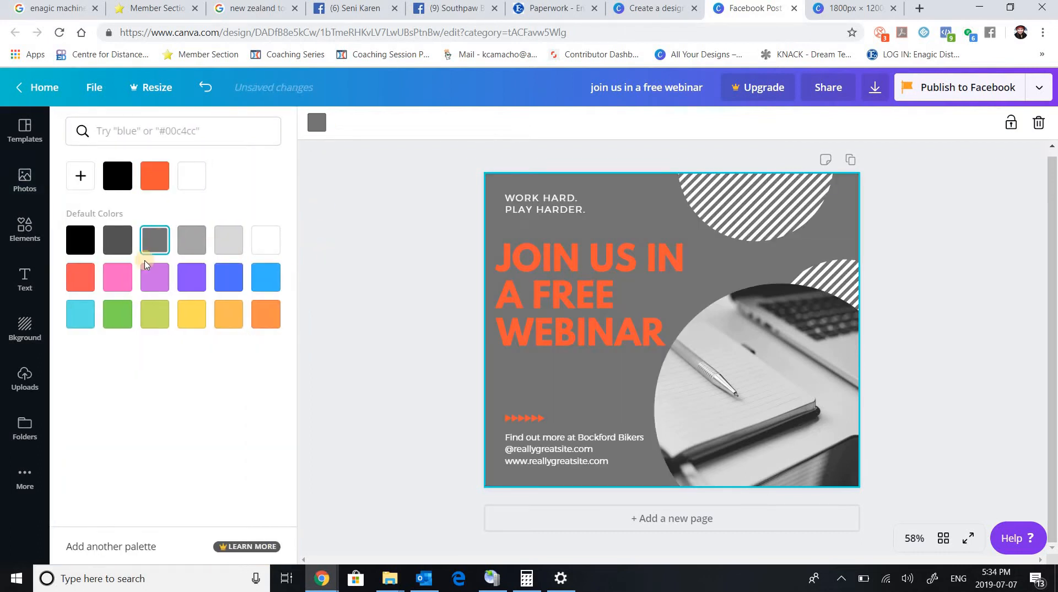
pyautogui.click(118, 282)
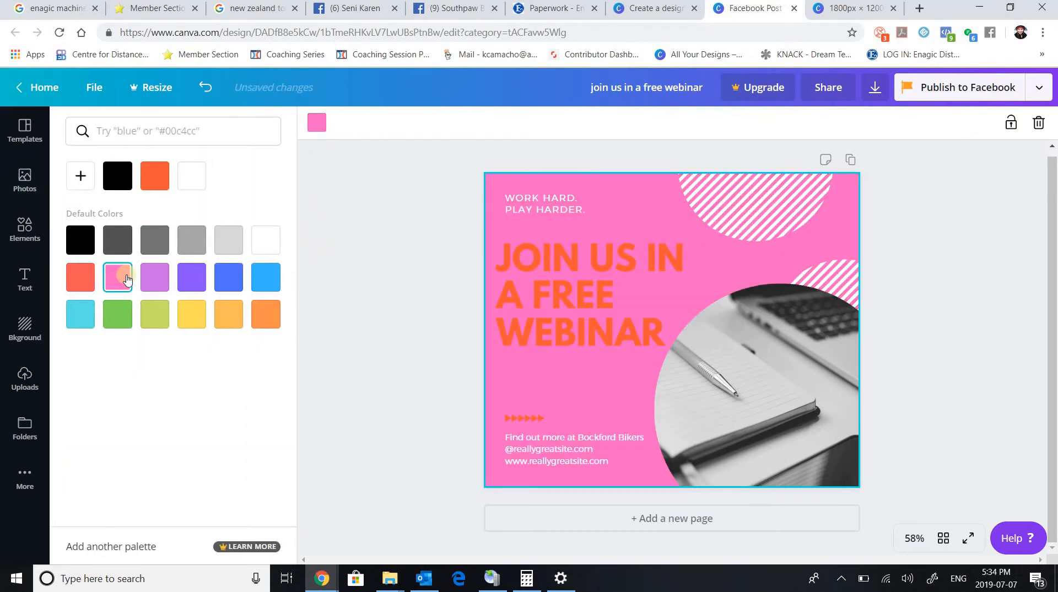
pyautogui.click(190, 316)
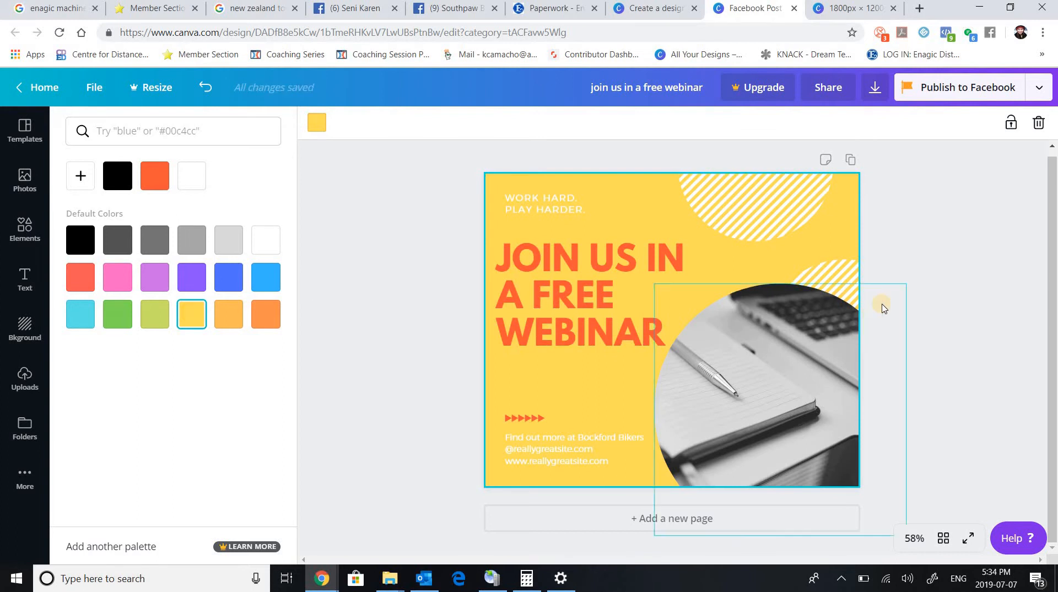
pyautogui.click(964, 231)
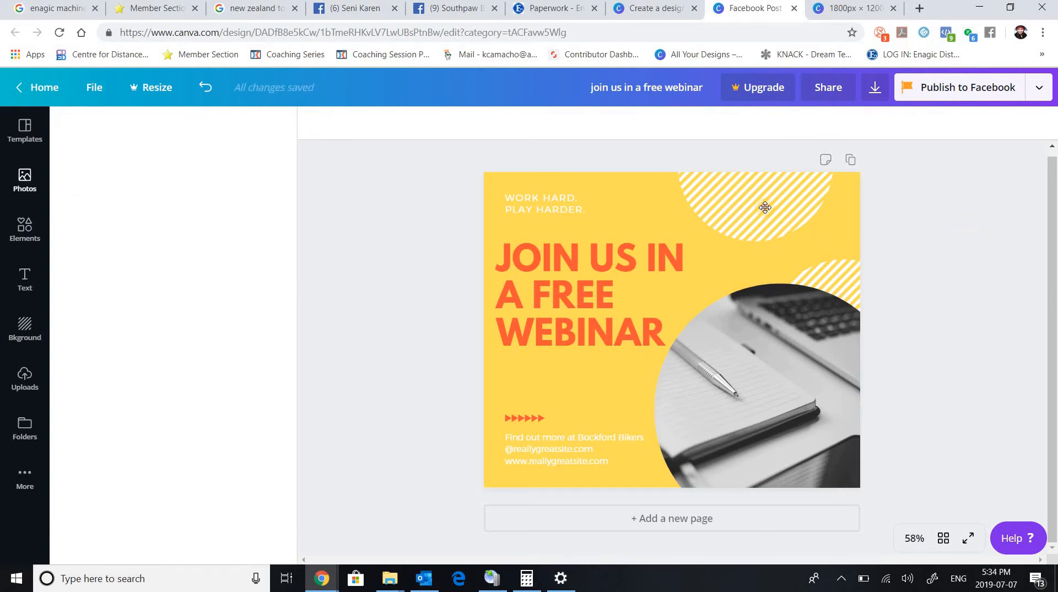
# Shift the upper striped circle slightly right and down and recolour it light purple after trying violet.
pyautogui.click(768, 208)
pyautogui.moveTo(776, 223); pyautogui.dragTo(777, 221)
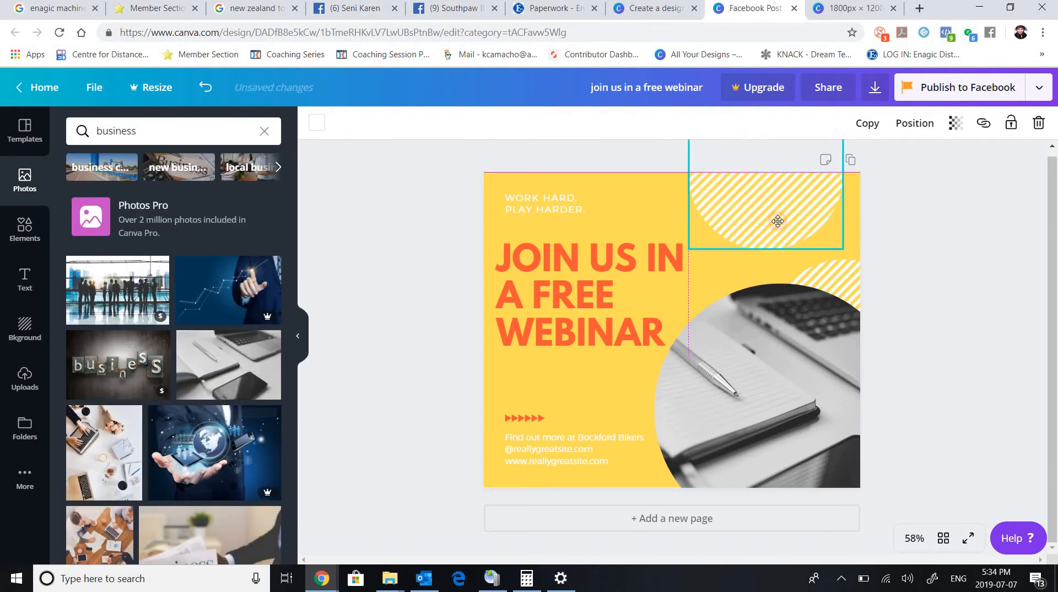
pyautogui.click(316, 126)
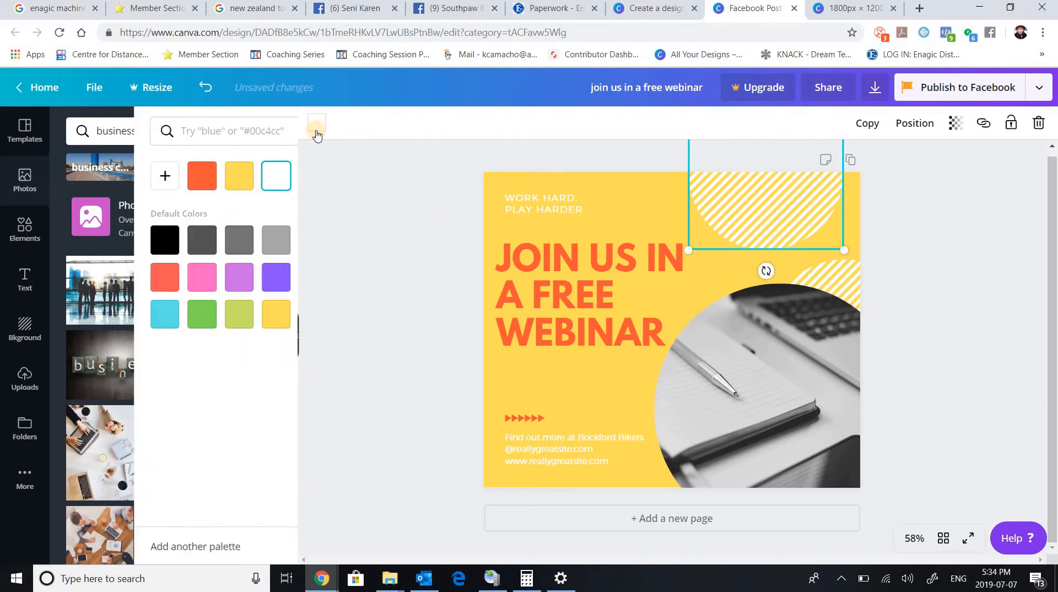
pyautogui.click(199, 282)
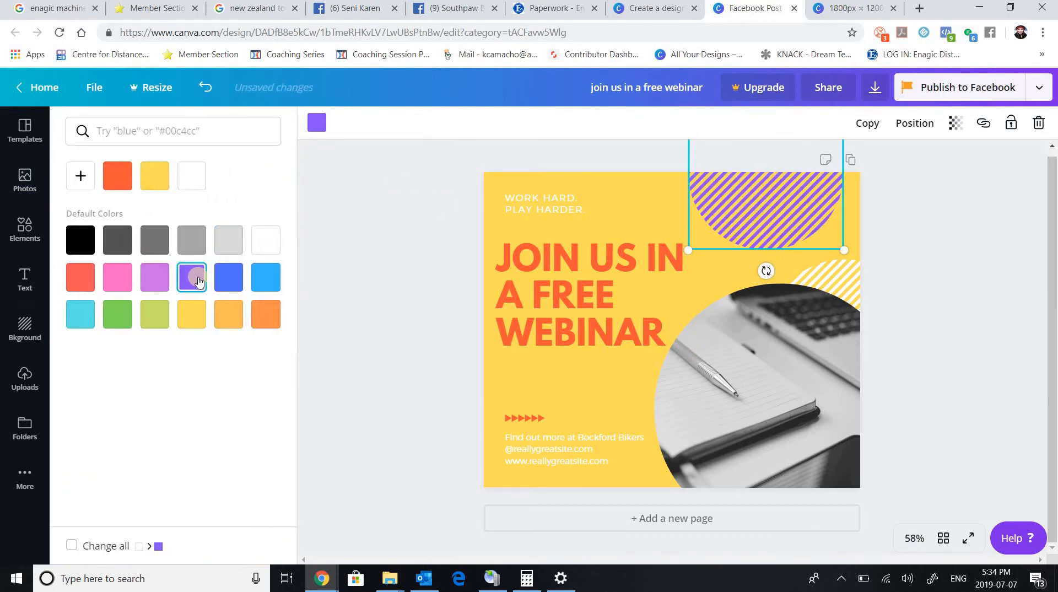
pyautogui.click(162, 286)
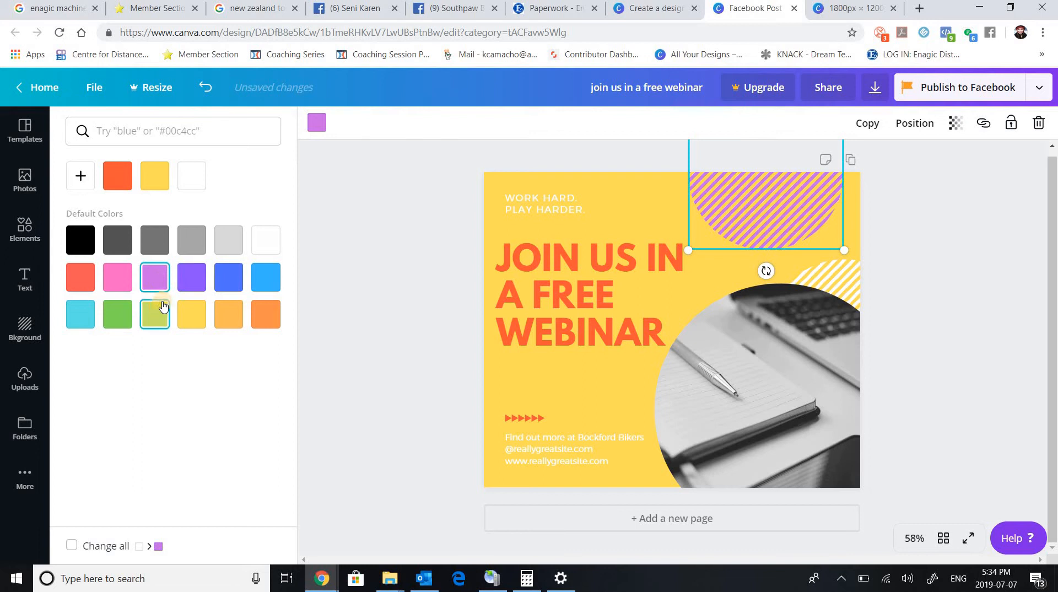
# Recolour the striped circle behind the photo frame pink, trying turquoise before returning to pink.
pyautogui.click(848, 280)
pyautogui.click(125, 286)
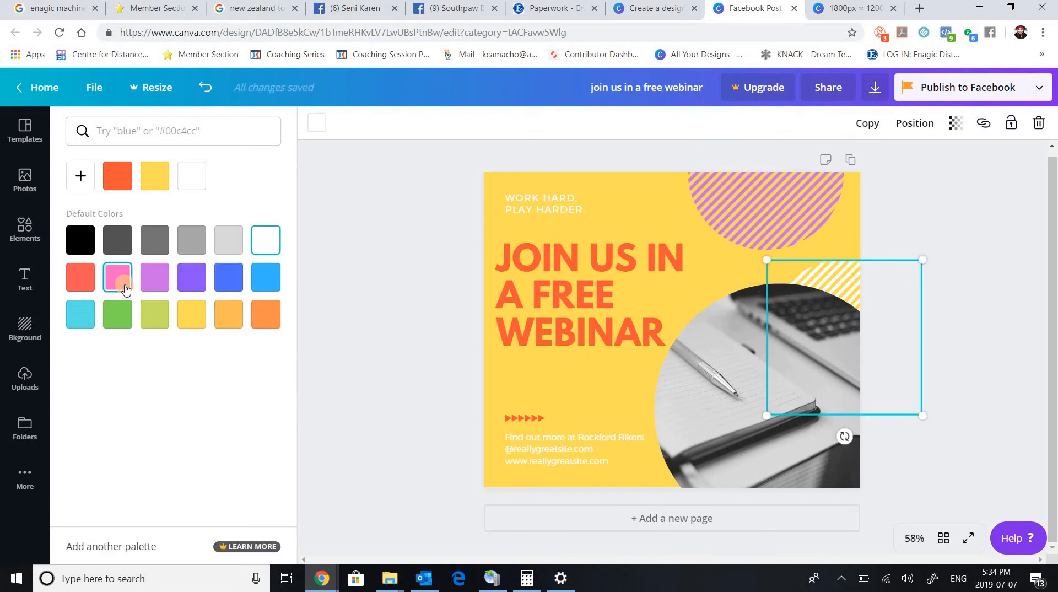
pyautogui.click(80, 319)
pyautogui.click(118, 276)
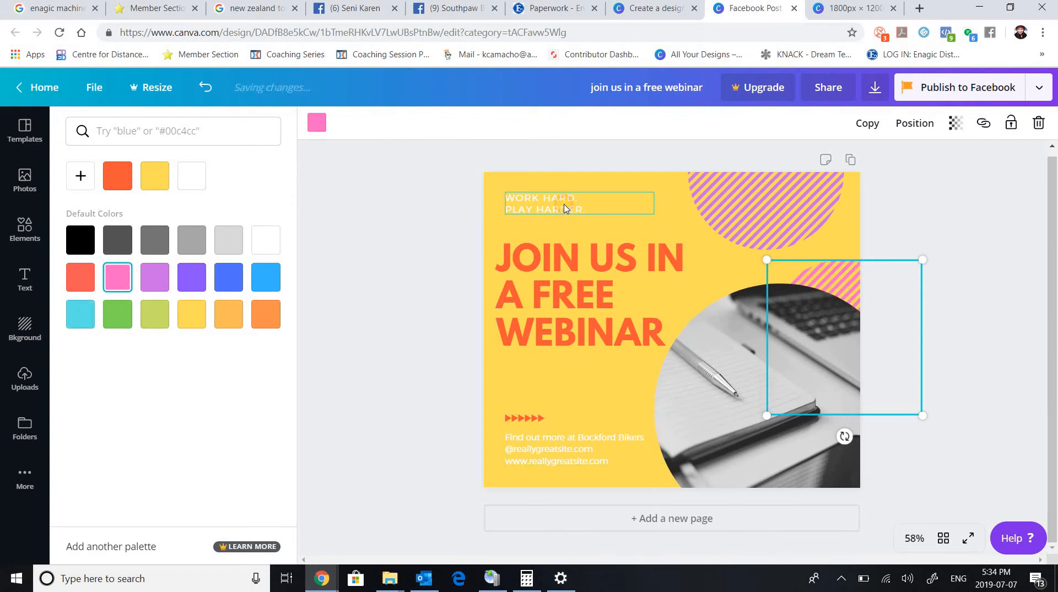
# Open the "WORK HARD. PLAY HARDER." text box for editing and select its text.
pyautogui.click(584, 204)
pyautogui.click(592, 206)
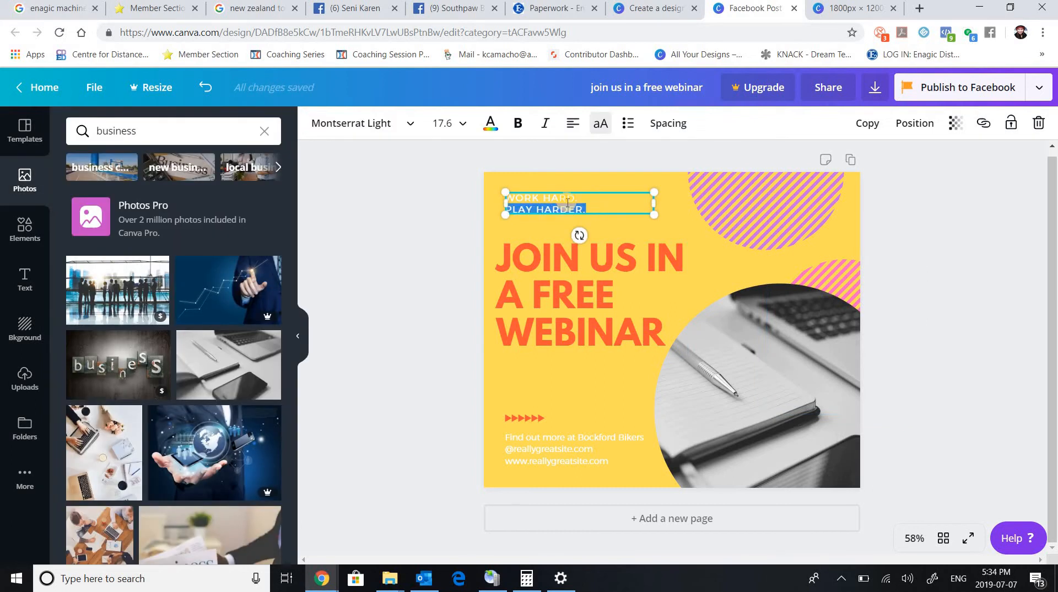